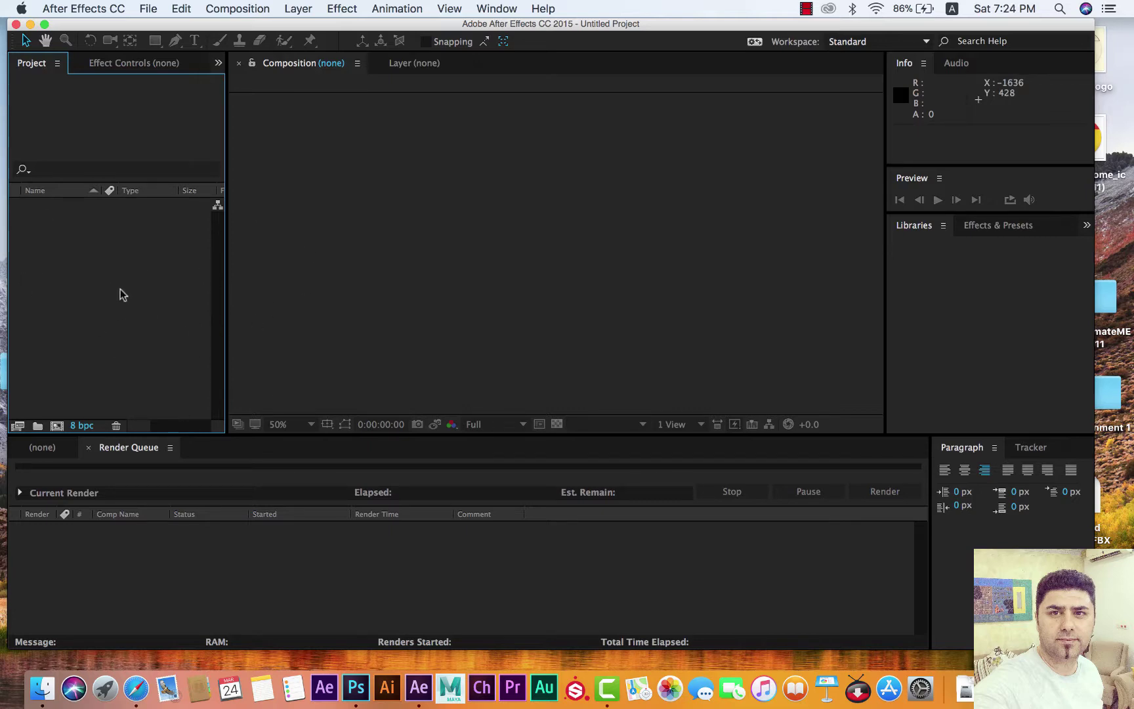
{"action": "left_click", "coordinate": [231, 11]}
{"action": "left_click", "coordinate": [231, 10]}
{"action": "left_click", "coordinate": [119, 62]}
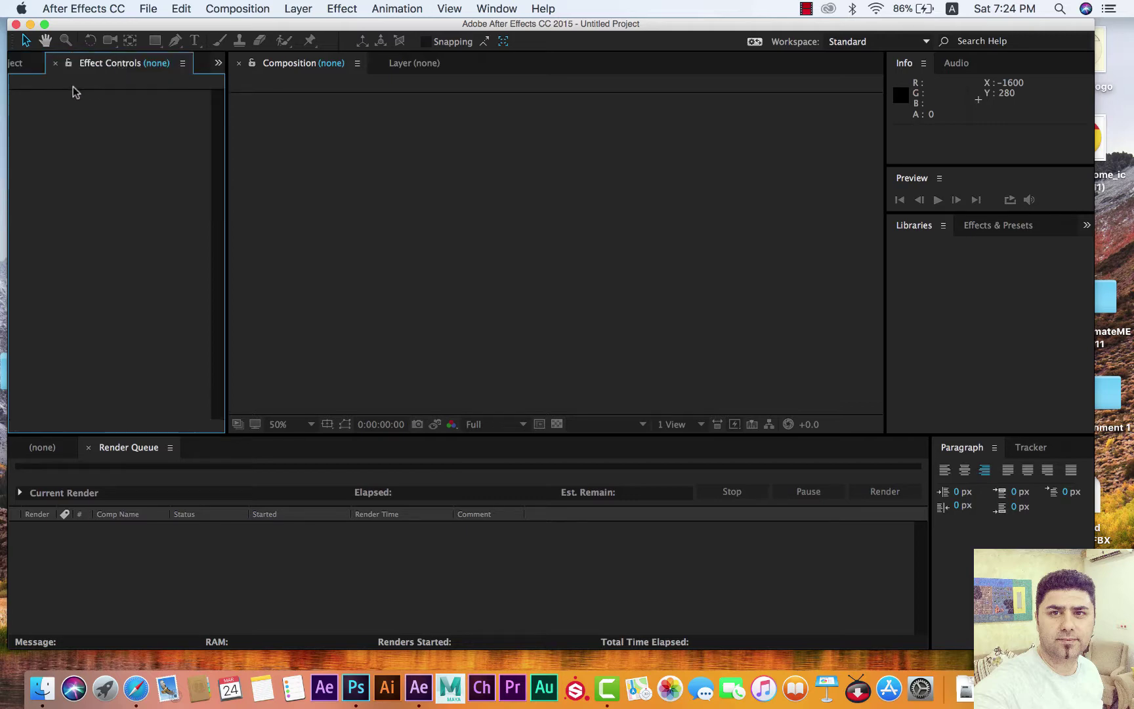
{"action": "left_click", "coordinate": [29, 62]}
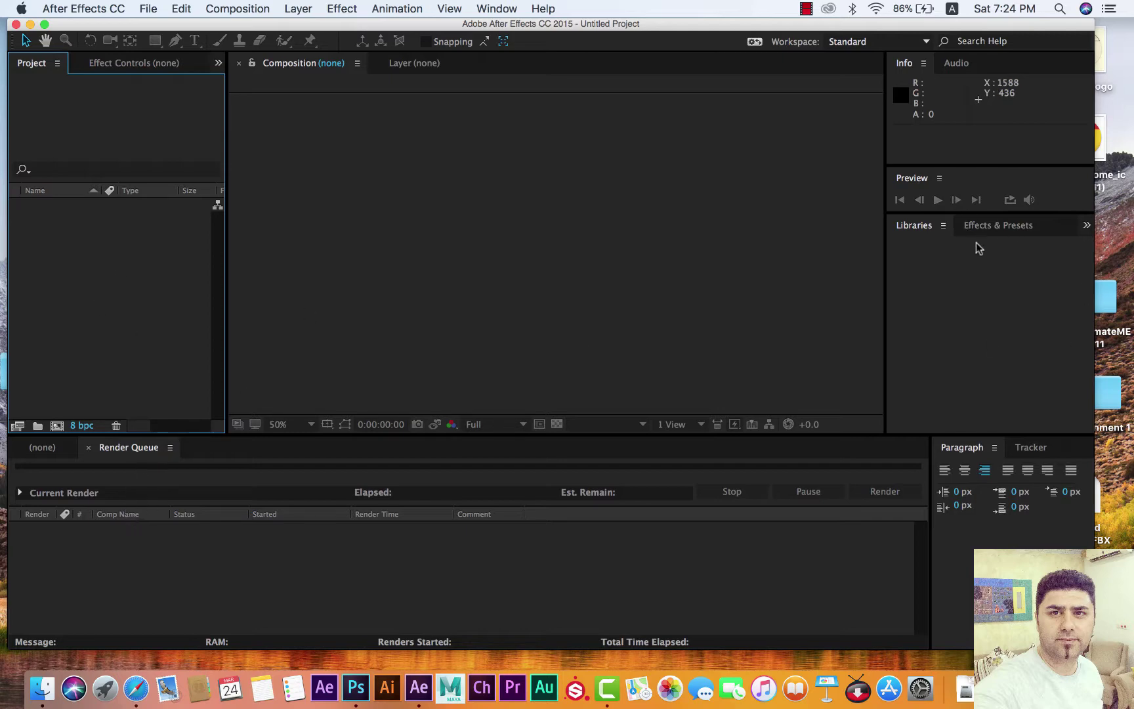
{"action": "left_click", "coordinate": [990, 230]}
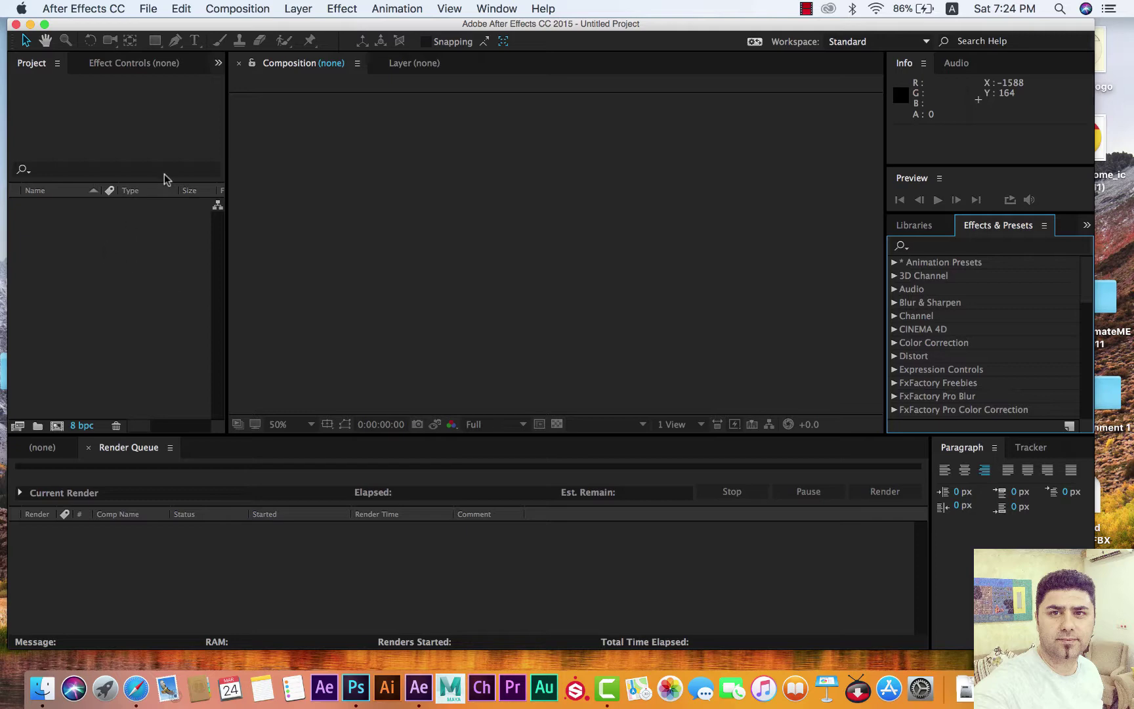
Create a new composition with the HDV 1080 25 preset and a duration of 0:00:20:11.
{"action": "left_click", "coordinate": [237, 8]}
{"action": "left_click", "coordinate": [238, 29]}
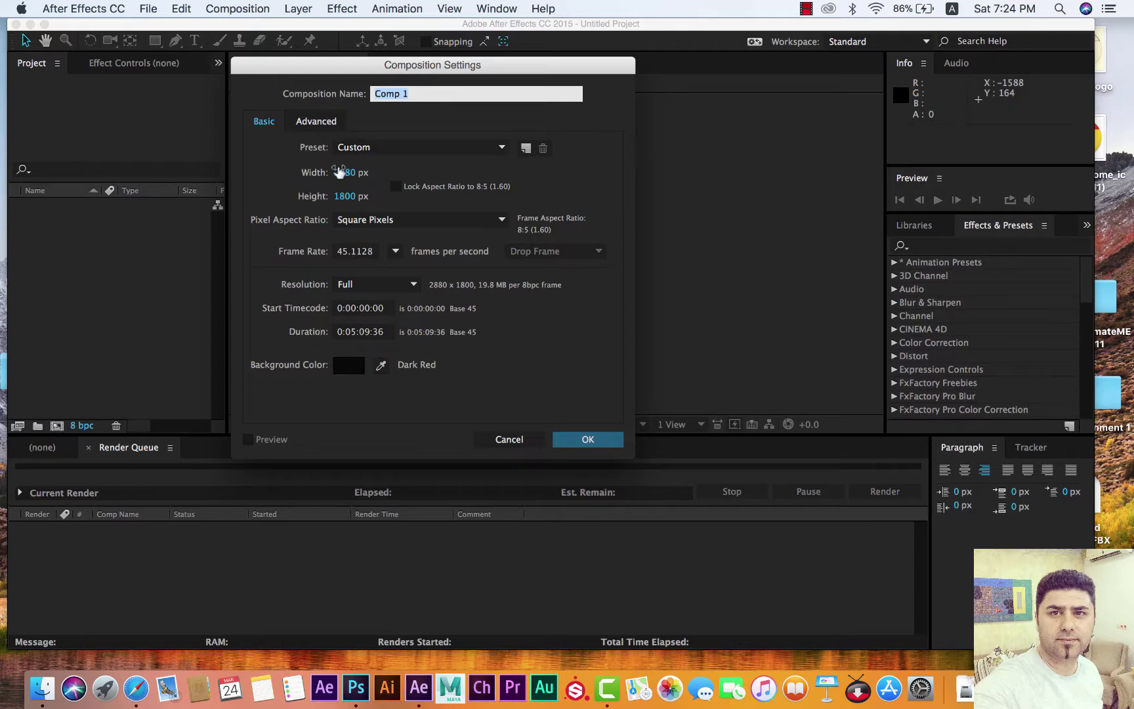
{"action": "left_click", "coordinate": [494, 149]}
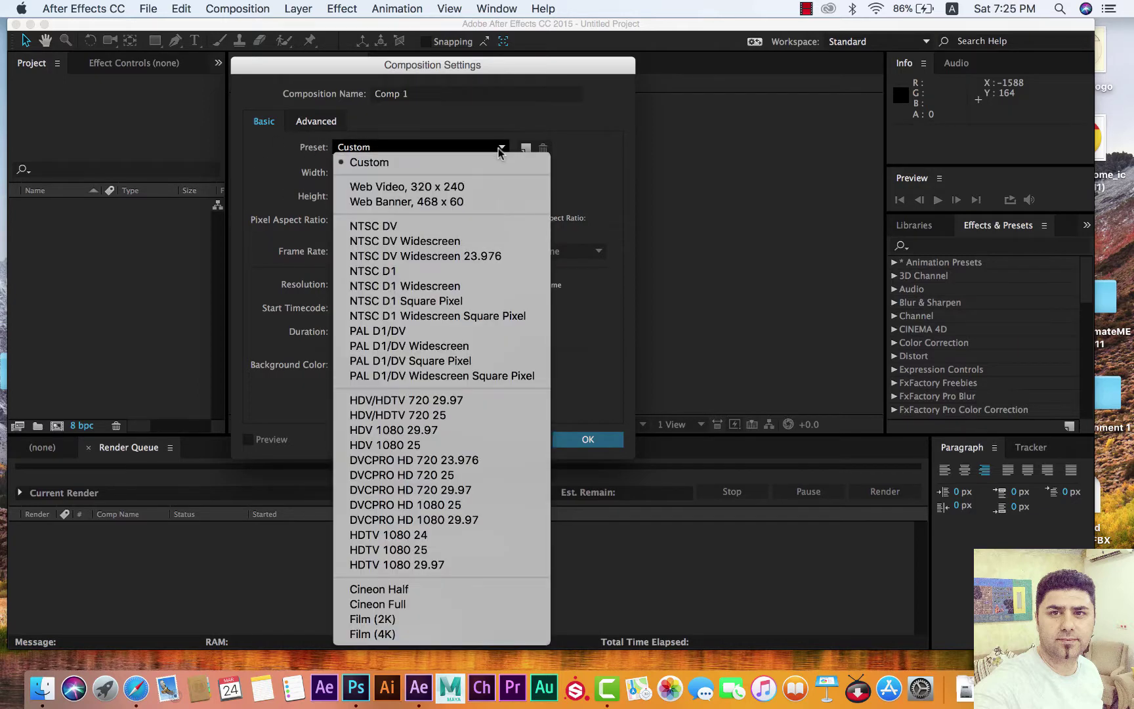
{"action": "left_click", "coordinate": [481, 445]}
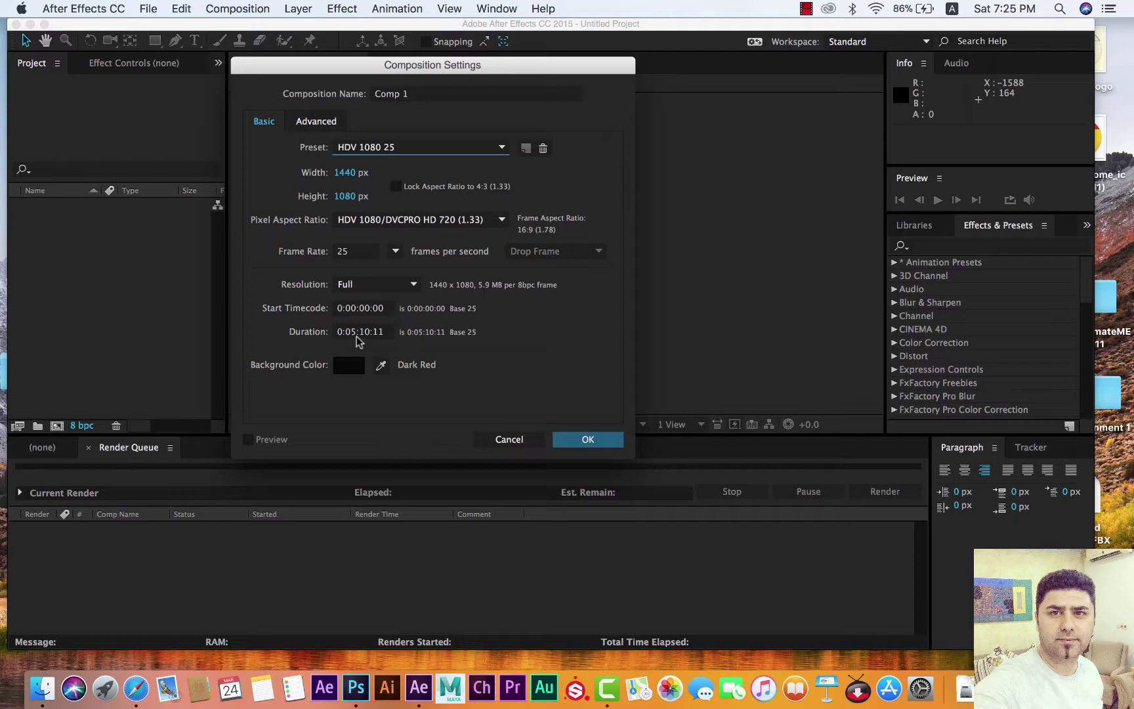
{"action": "left_click", "coordinate": [354, 333]}
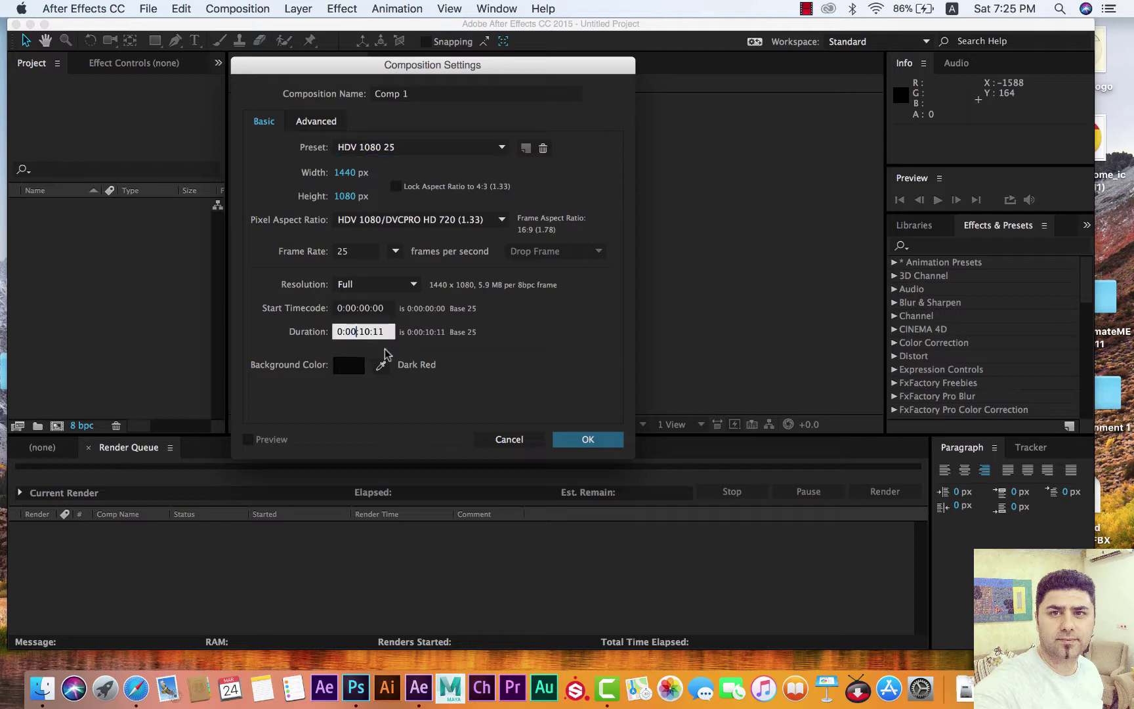
{"action": "type", "text": "0"}
{"action": "left_click_drag", "start_coordinate": [369, 334], "coordinate": [361, 335]}
{"action": "type", "text": "2"}
{"action": "key", "text": "Return"}
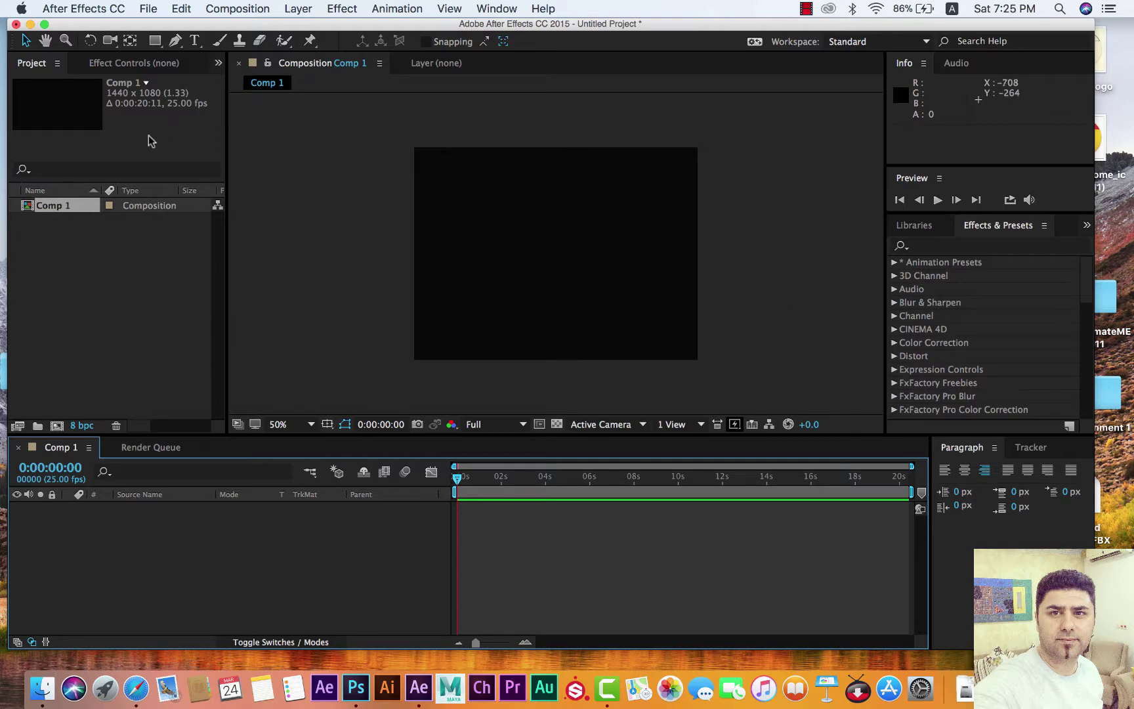
Add a text layer to the composition with the text "Animation".
{"action": "left_click", "coordinate": [296, 8]}
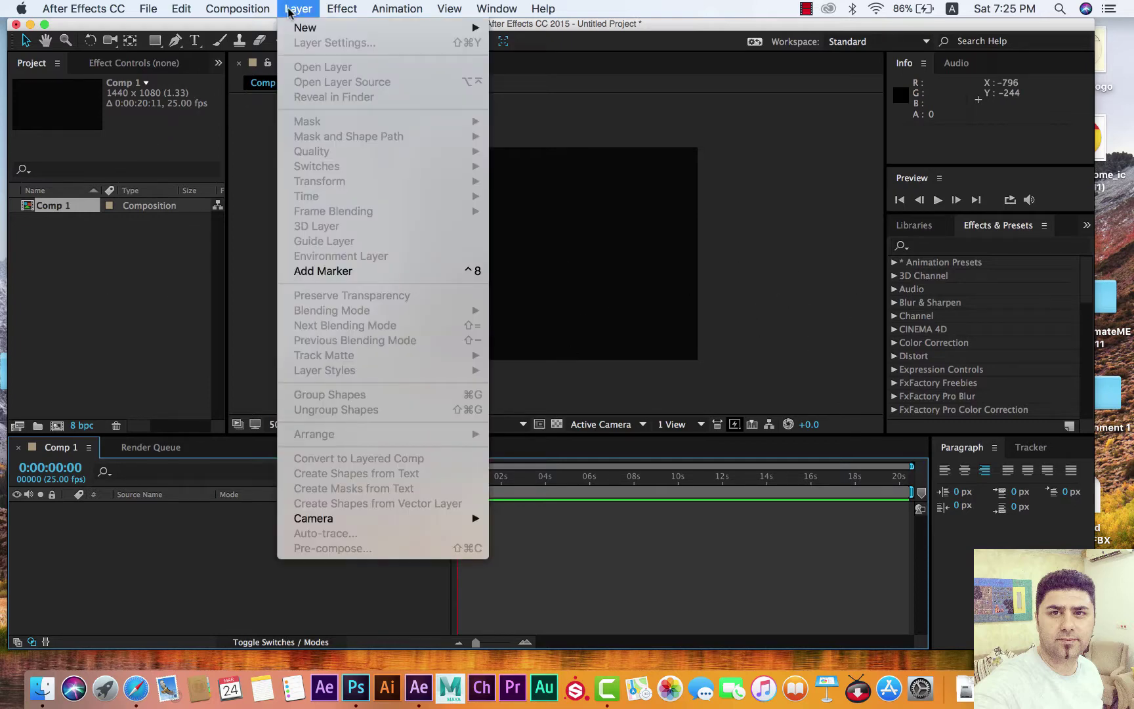
{"action": "mouse_move", "coordinate": [402, 31]}
{"action": "left_click", "coordinate": [525, 32]}
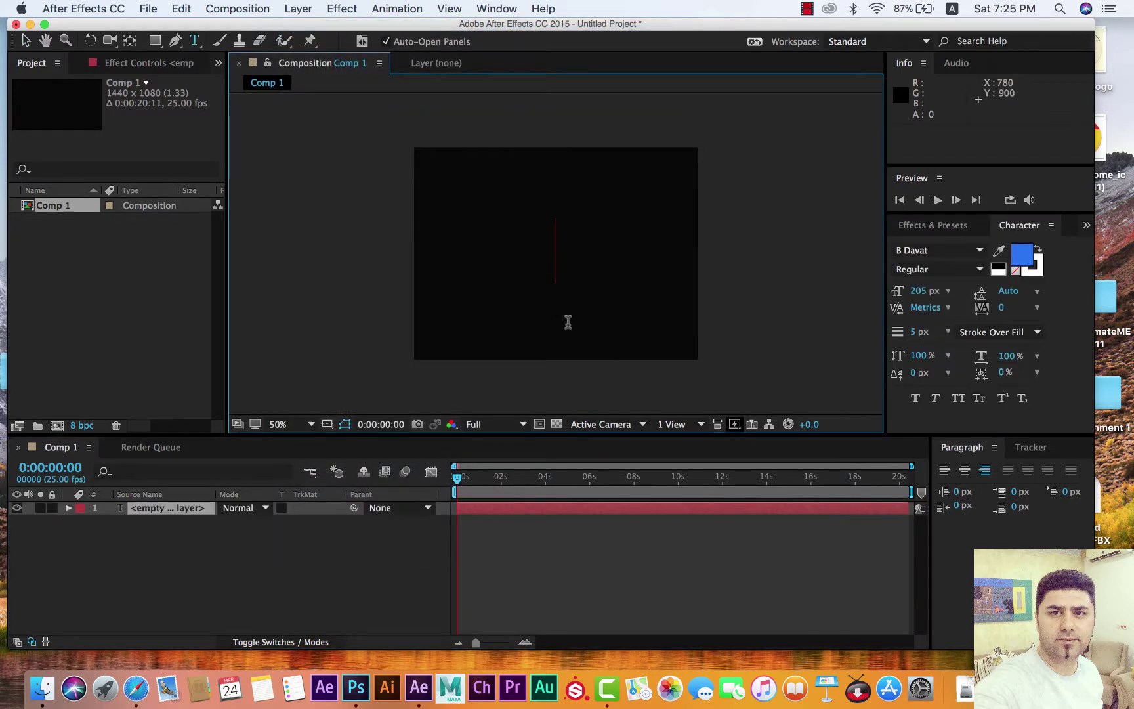
{"action": "type", "text": "An"}
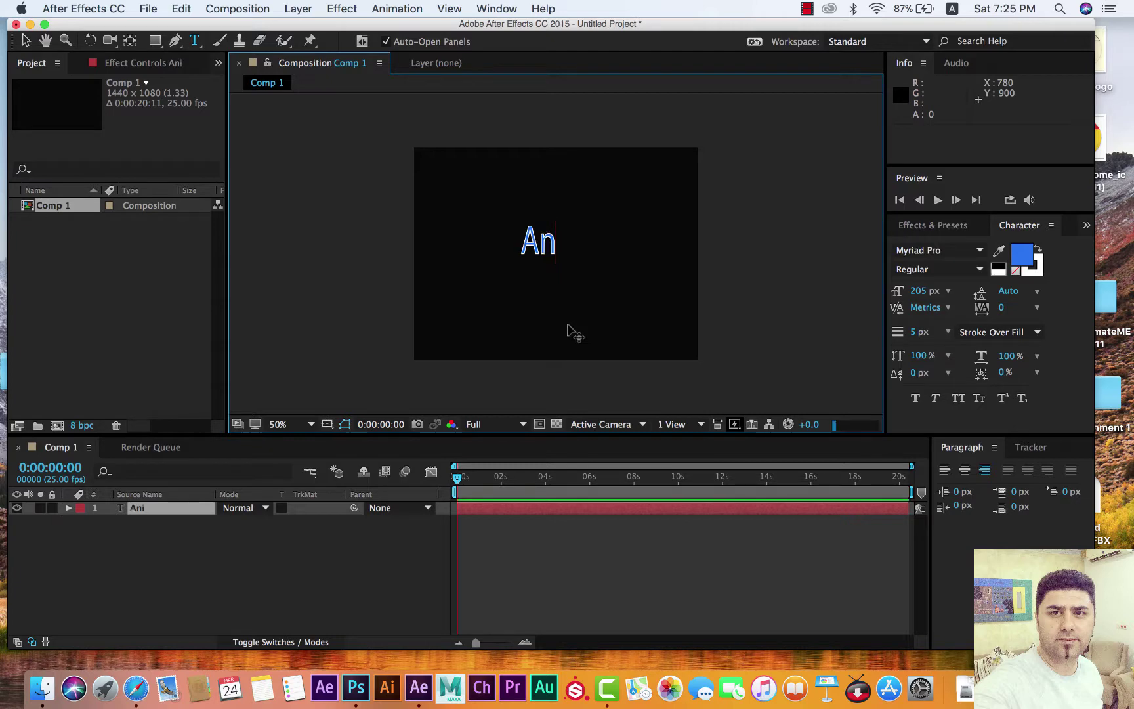
{"action": "type", "text": "imation"}
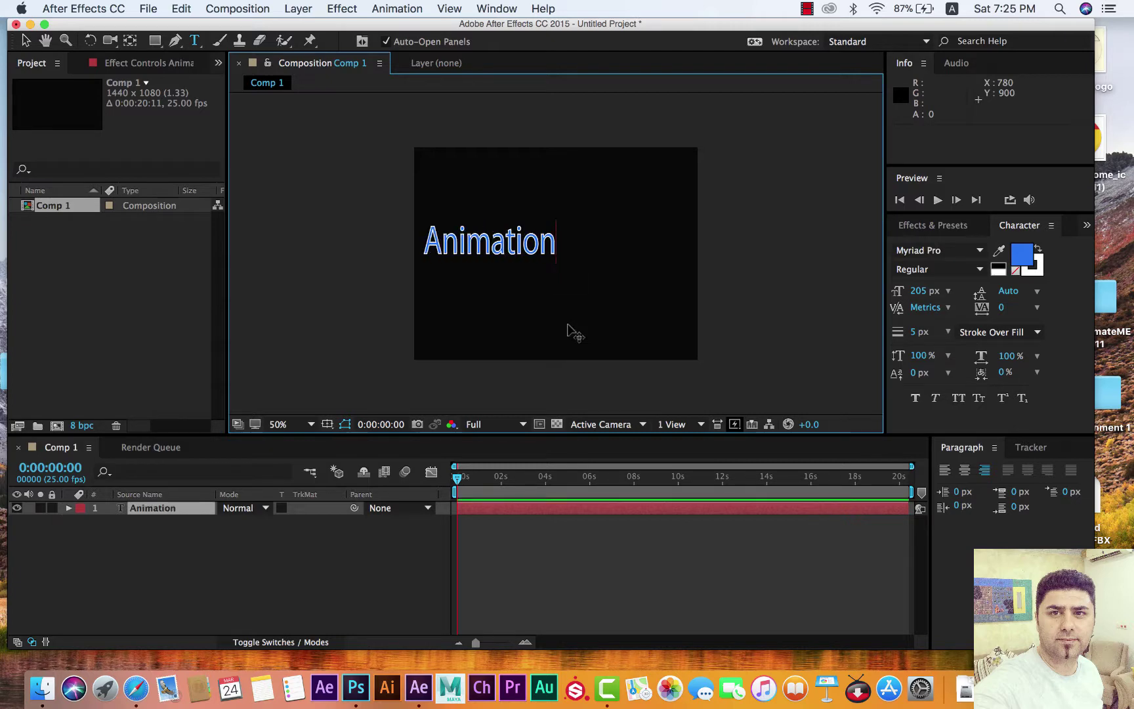
{"action": "double_click", "coordinate": [543, 239]}
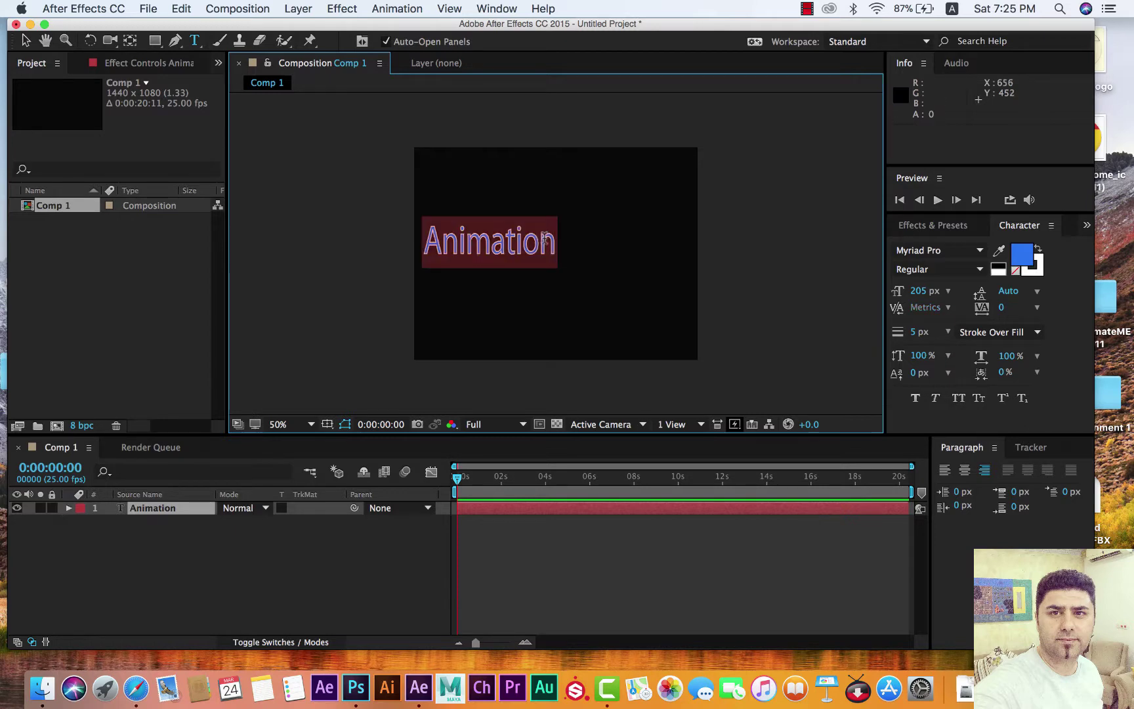
{"action": "left_click", "coordinate": [952, 8]}
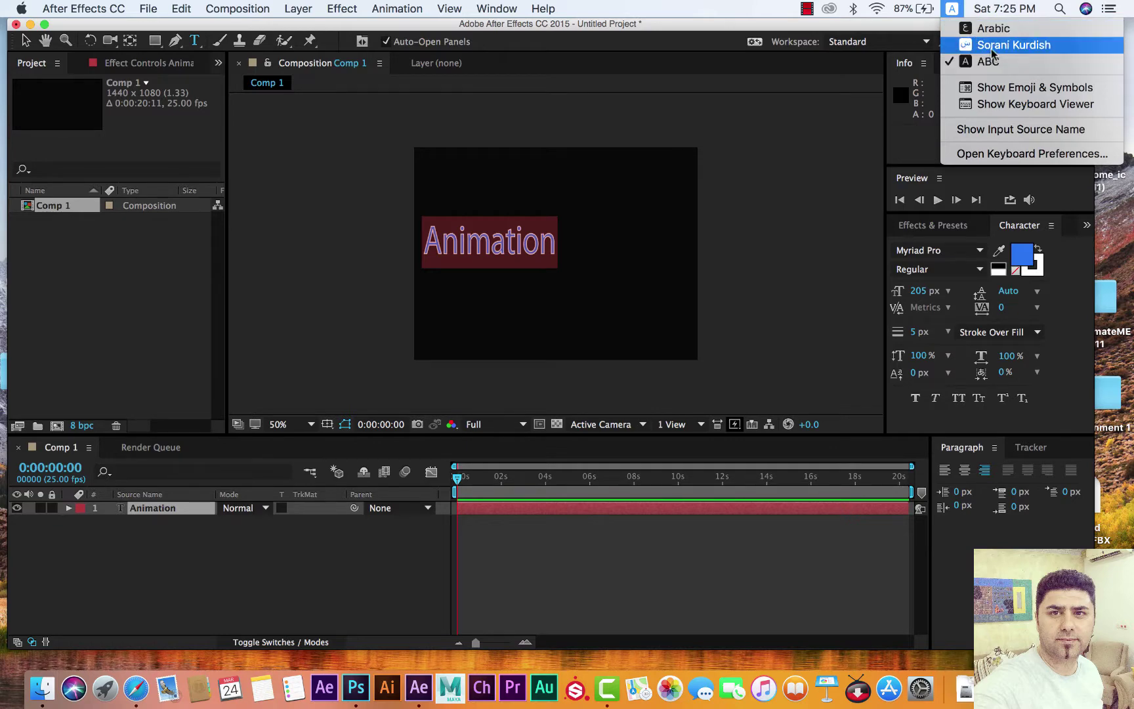
{"action": "left_click", "coordinate": [957, 10]}
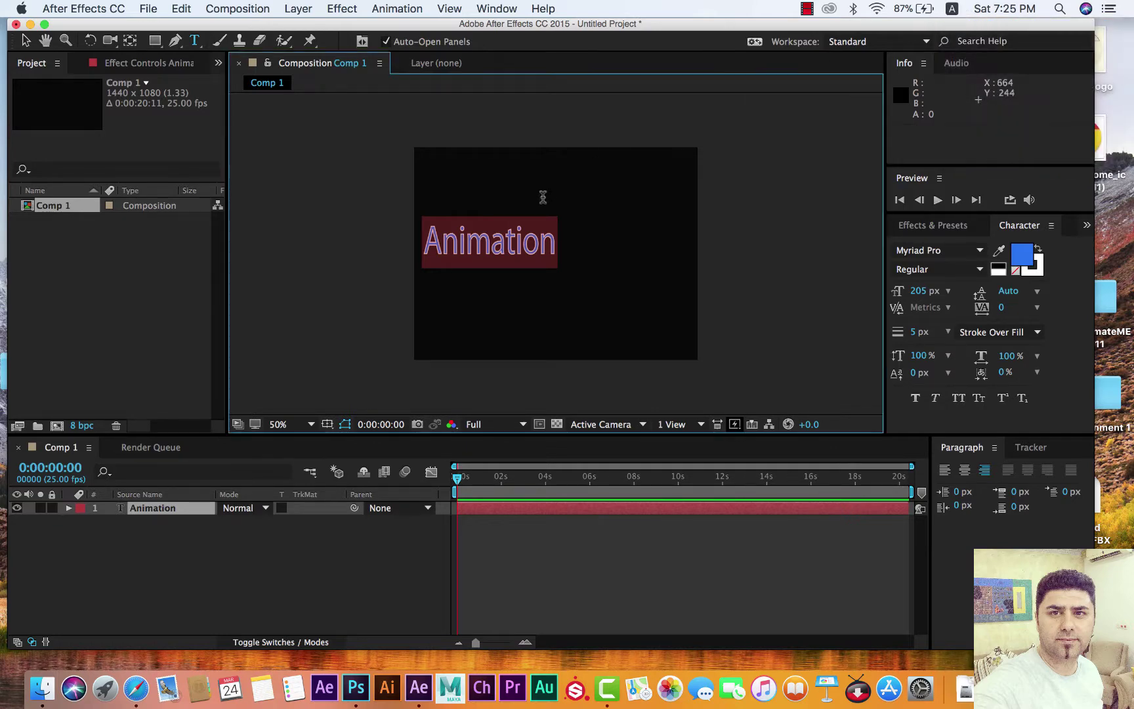
Finish the text editing and move the text to the middle of the frame, at about position 1048, 564.
{"action": "left_click", "coordinate": [500, 243]}
{"action": "left_click", "coordinate": [27, 41]}
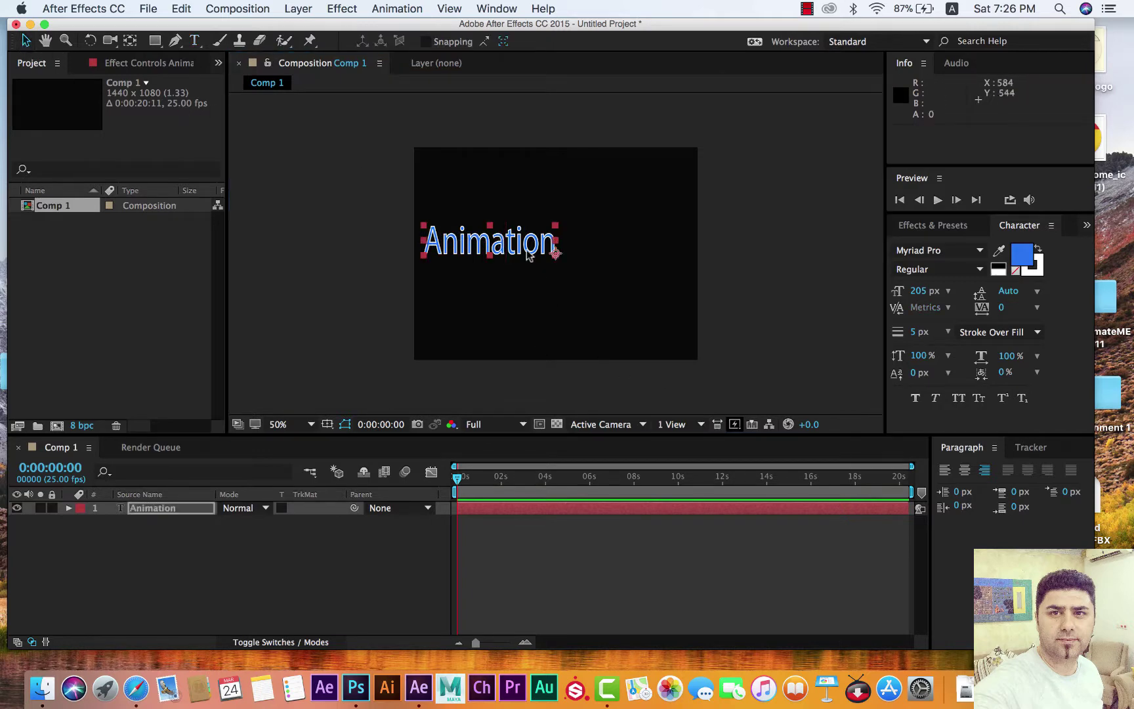
{"action": "left_click_drag", "start_coordinate": [527, 254], "coordinate": [580, 254]}
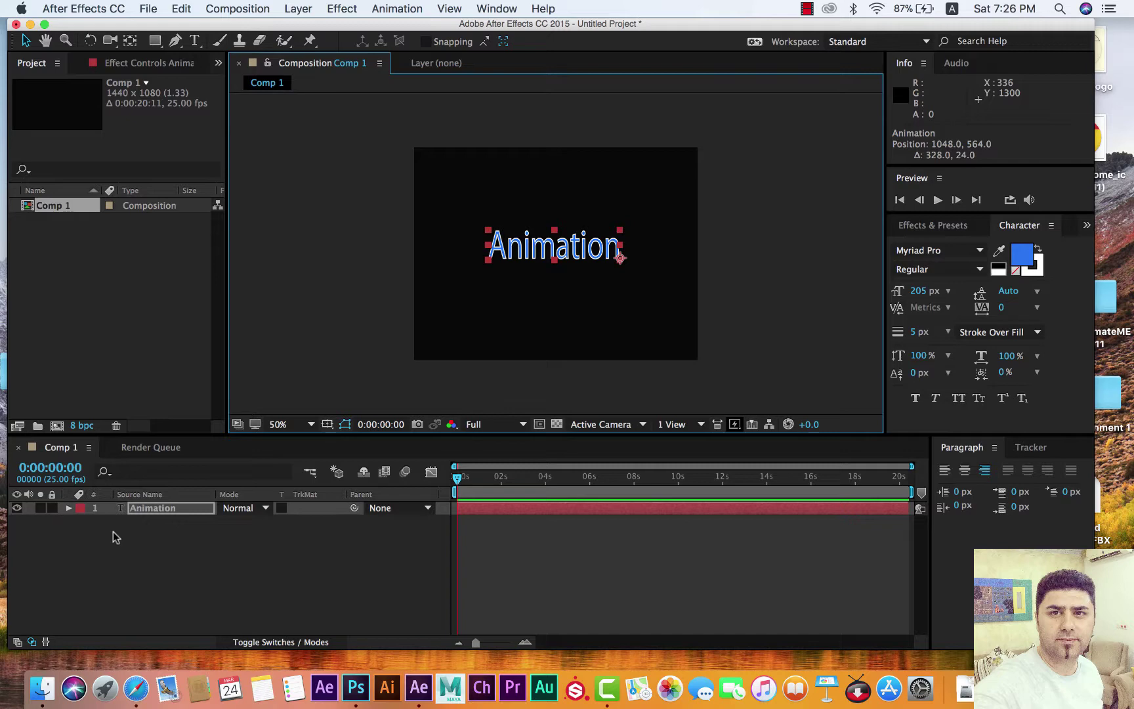
{"action": "left_click", "coordinate": [923, 225]}
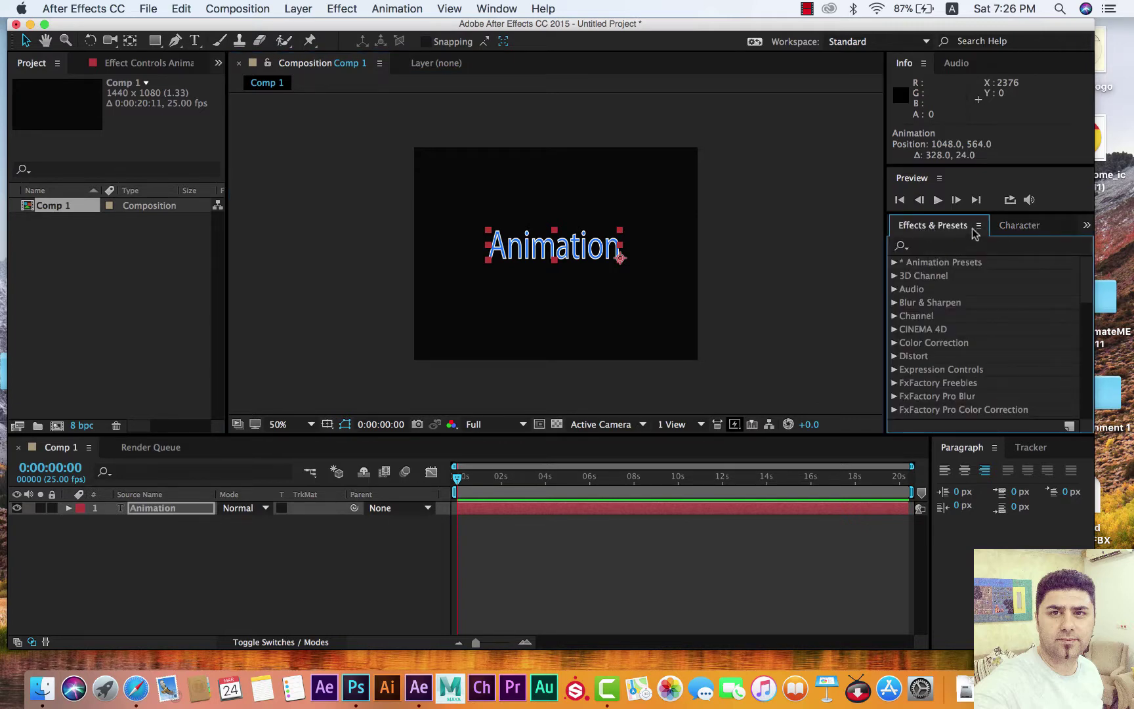
{"action": "left_click", "coordinate": [894, 262]}
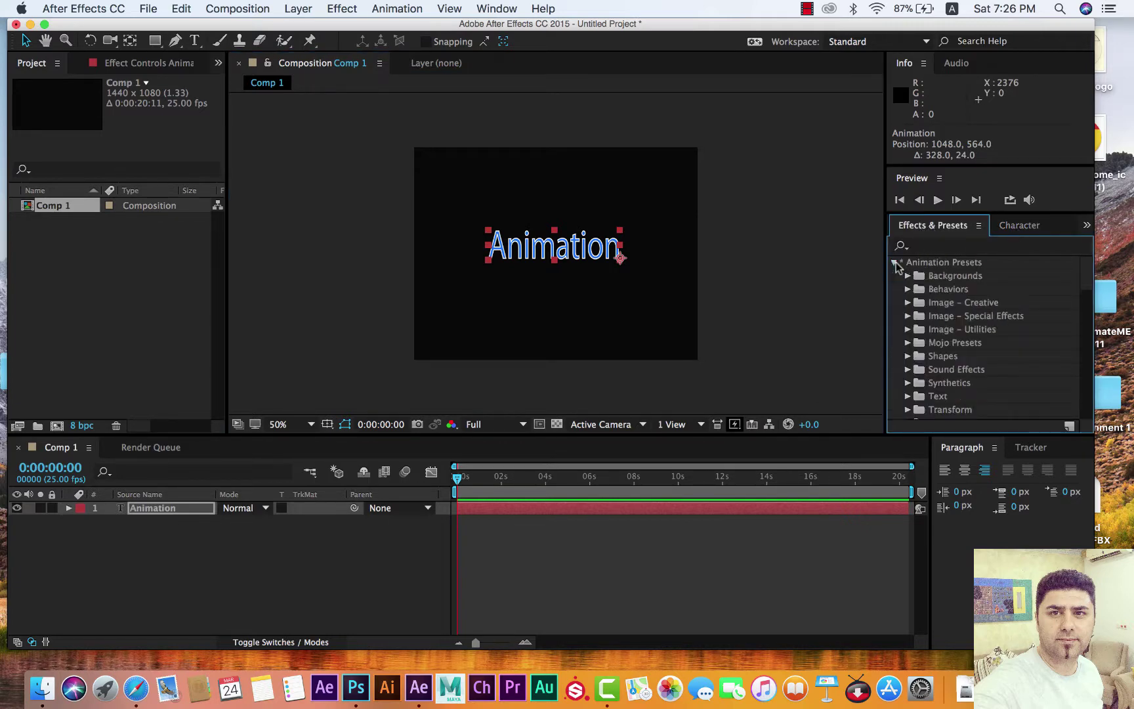
{"action": "left_click", "coordinate": [895, 262]}
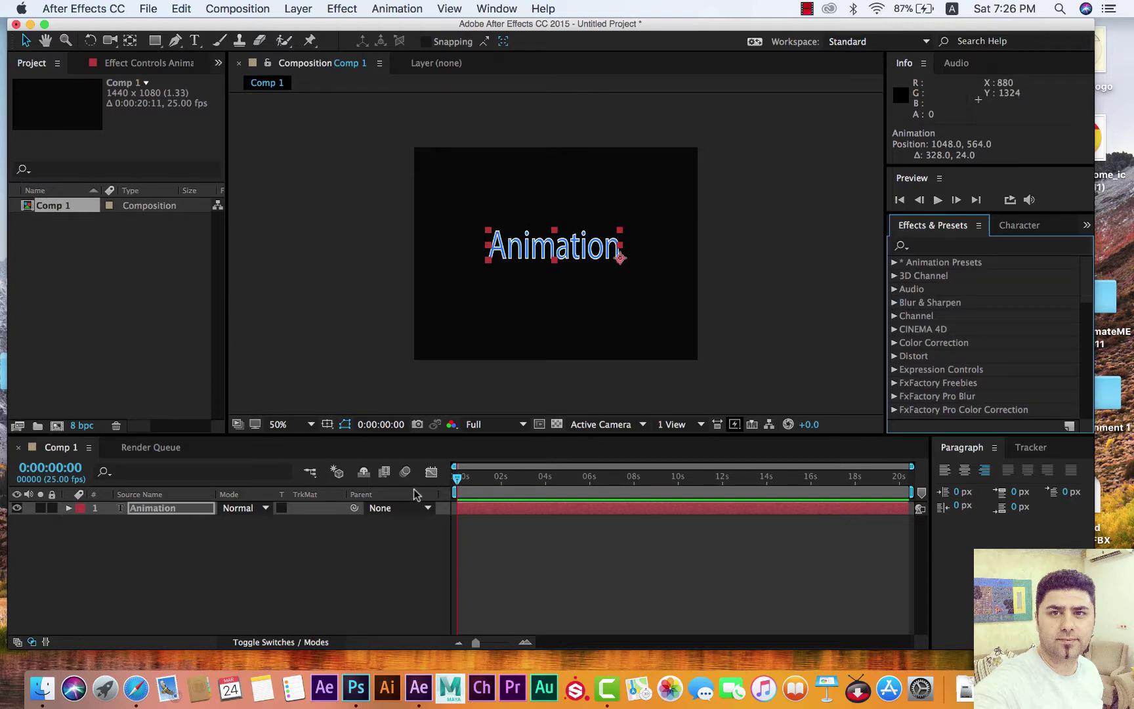
{"action": "left_click", "coordinate": [156, 506]}
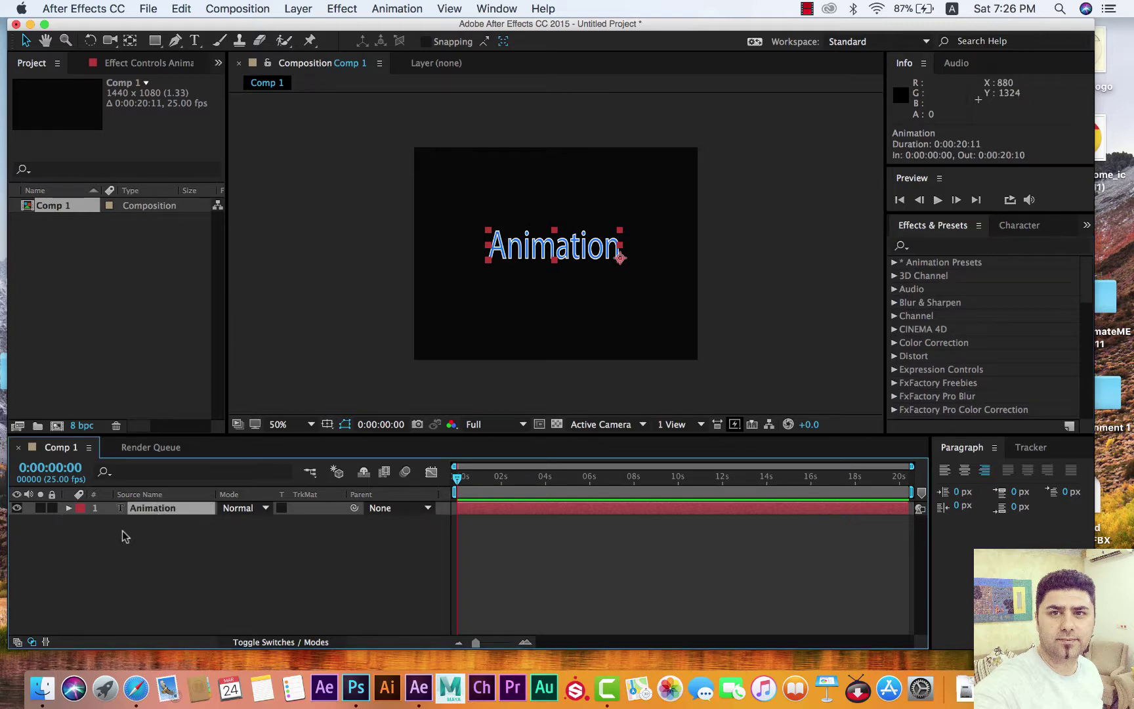
{"action": "left_click", "coordinate": [69, 508]}
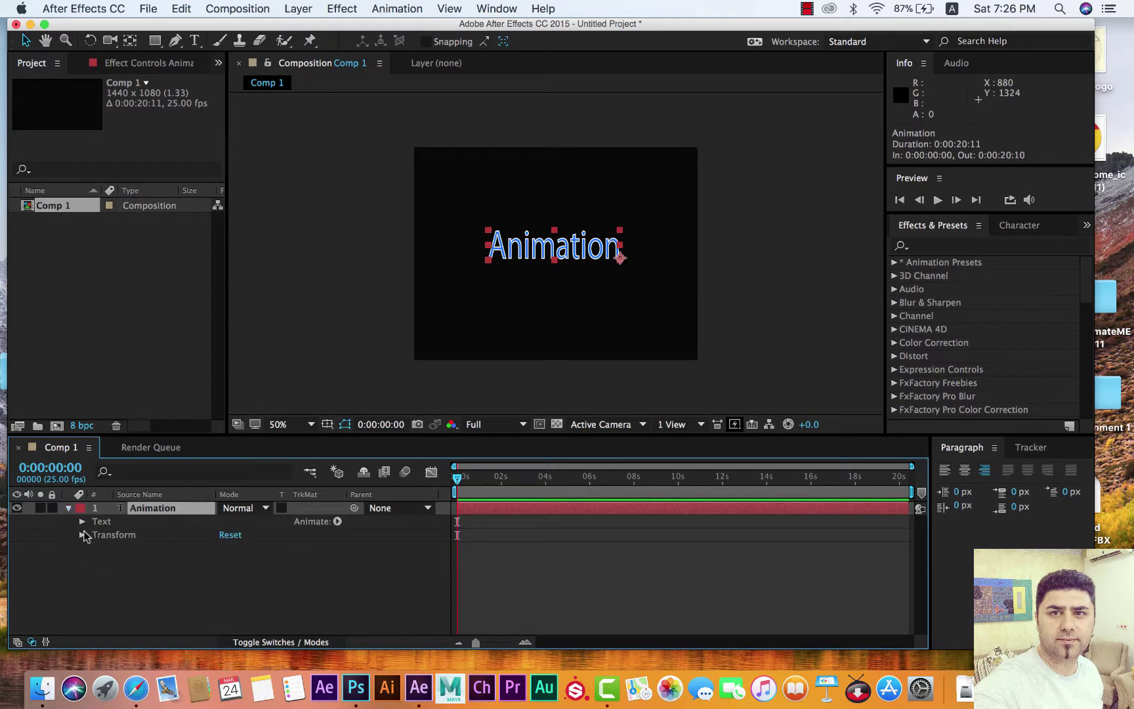
{"action": "left_click", "coordinate": [69, 508]}
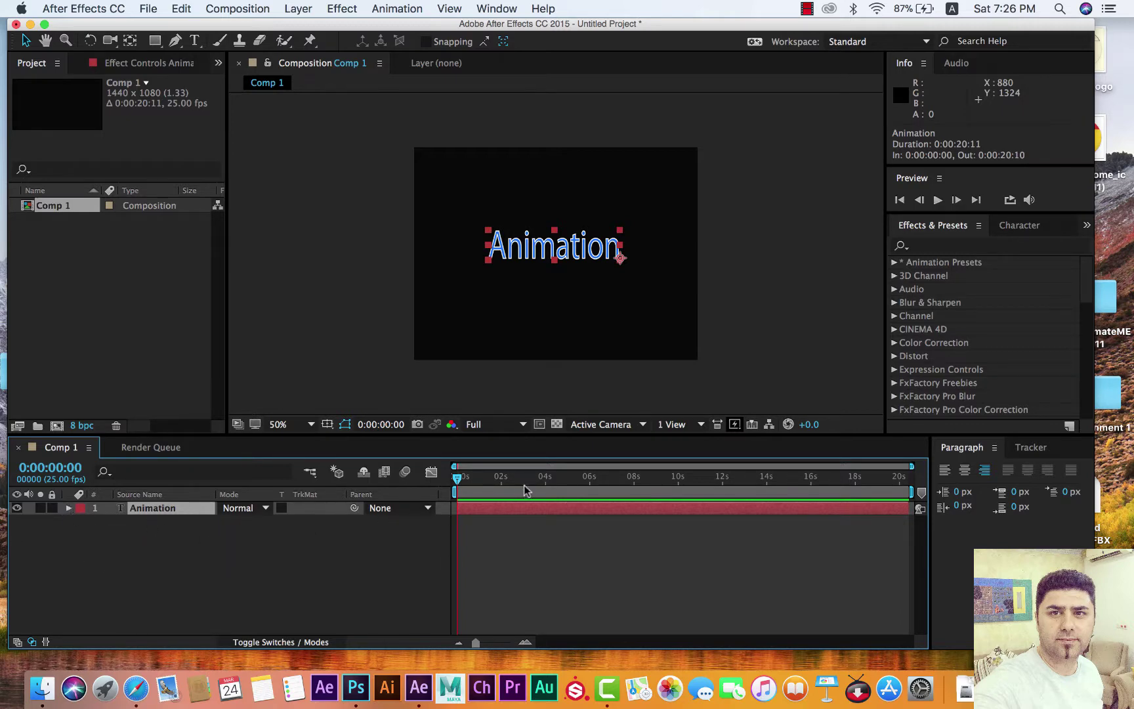
Apply the Animate In text preset Stretch In Each Word to the Animation layer with the current time at 0:00:01:24.
{"action": "mouse_move", "coordinate": [458, 478]}
{"action": "left_mouse_down"}
{"action": "mouse_move", "coordinate": [514, 478]}
{"action": "mouse_move", "coordinate": [462, 479]}
{"action": "left_mouse_up"}
{"action": "left_click_drag", "start_coordinate": [535, 478], "coordinate": [501, 483]}
{"action": "left_click", "coordinate": [894, 263]}
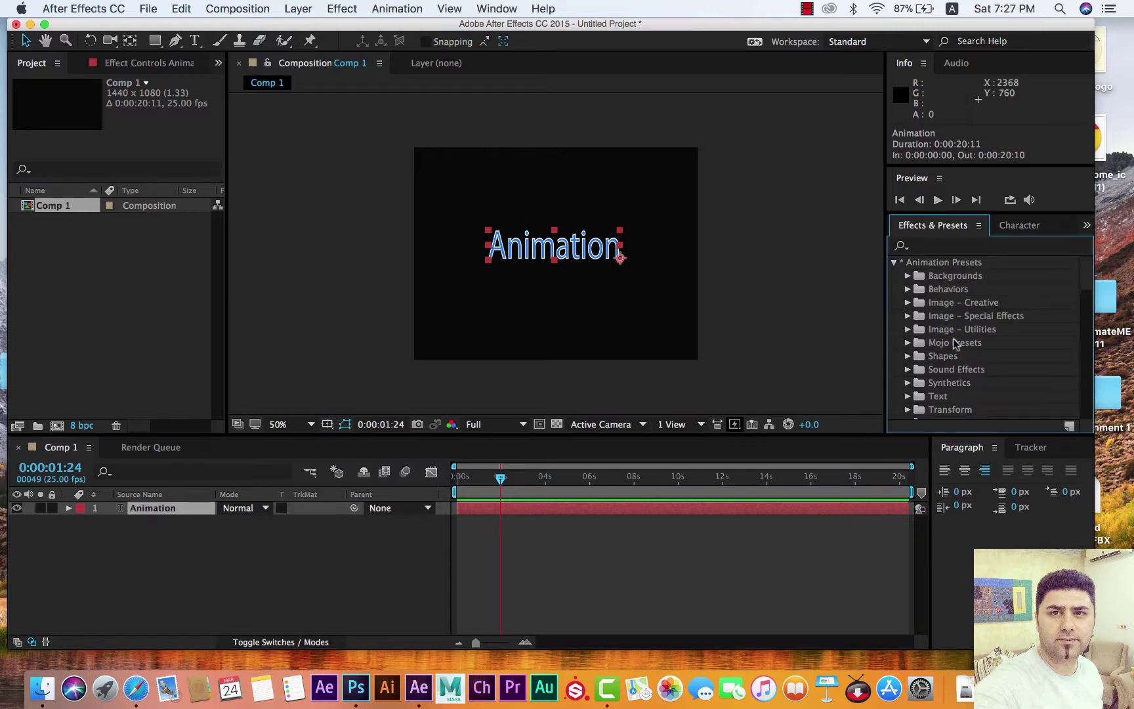
{"action": "scroll", "coordinate": [1000, 361], "scroll_direction": "down", "scroll_amount": 2}
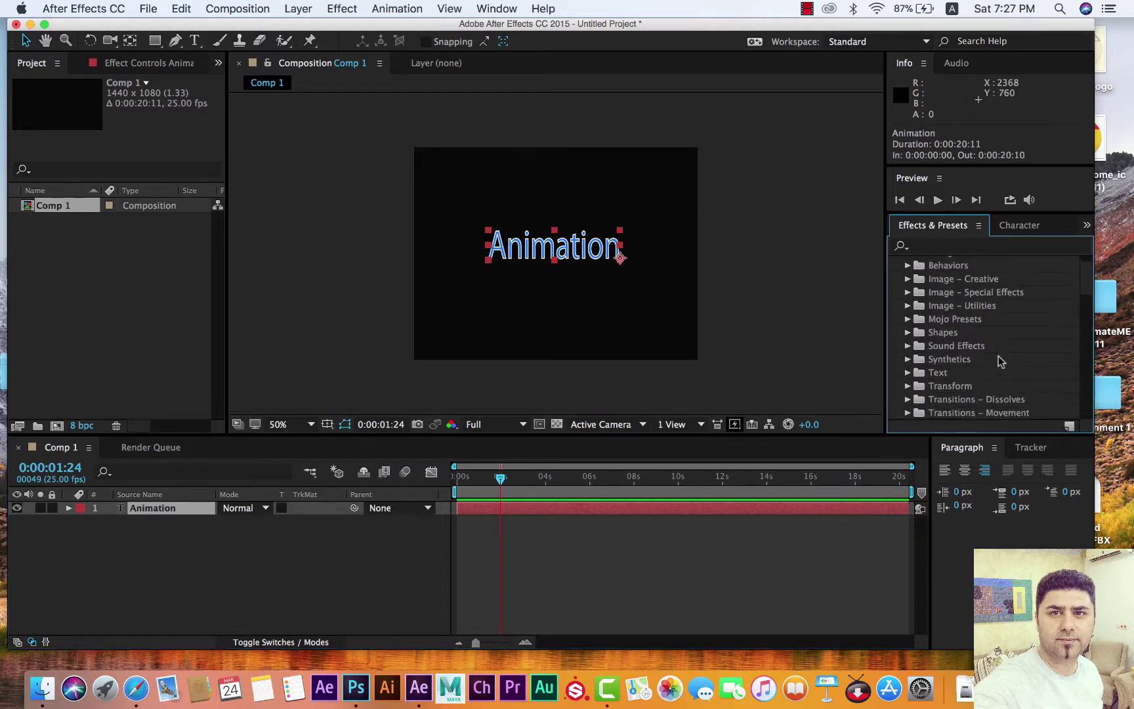
{"action": "left_click", "coordinate": [907, 373]}
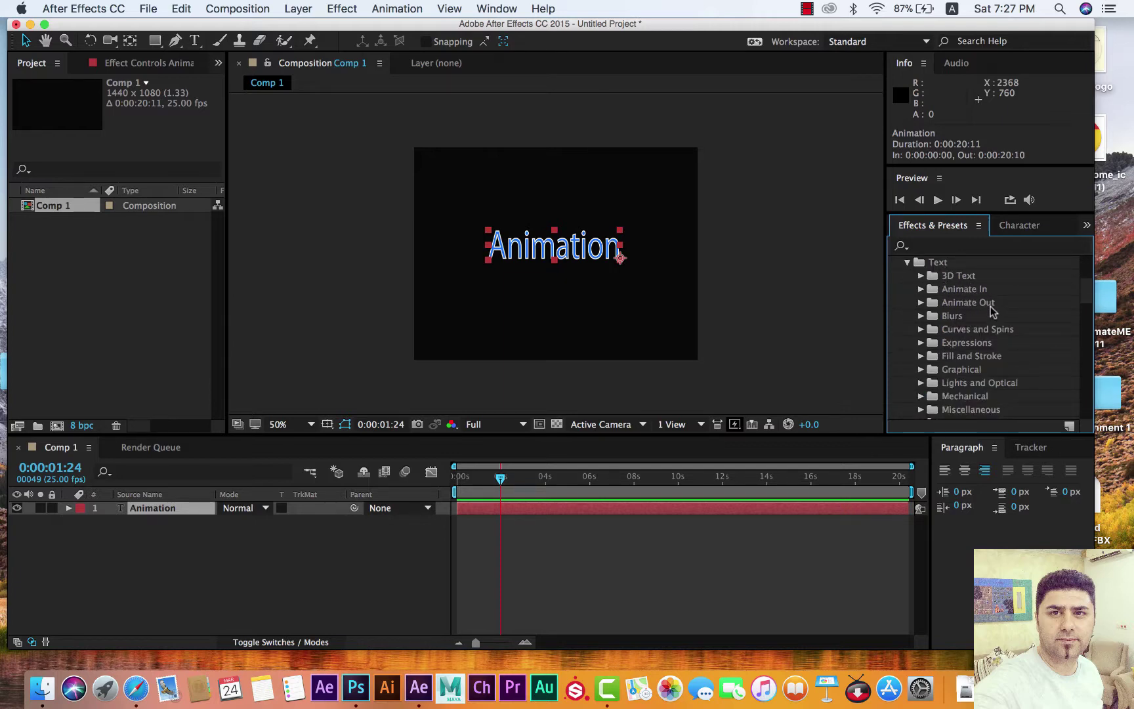
{"action": "left_click", "coordinate": [921, 289]}
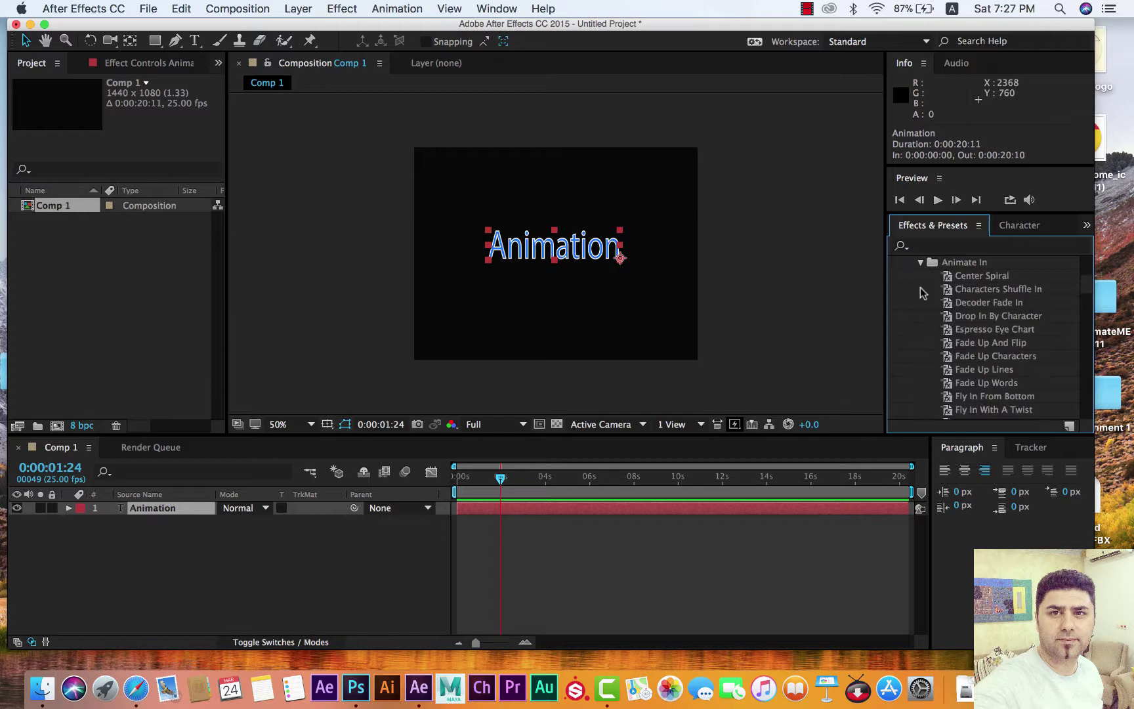
{"action": "scroll", "coordinate": [1004, 340], "scroll_direction": "down", "scroll_amount": 3}
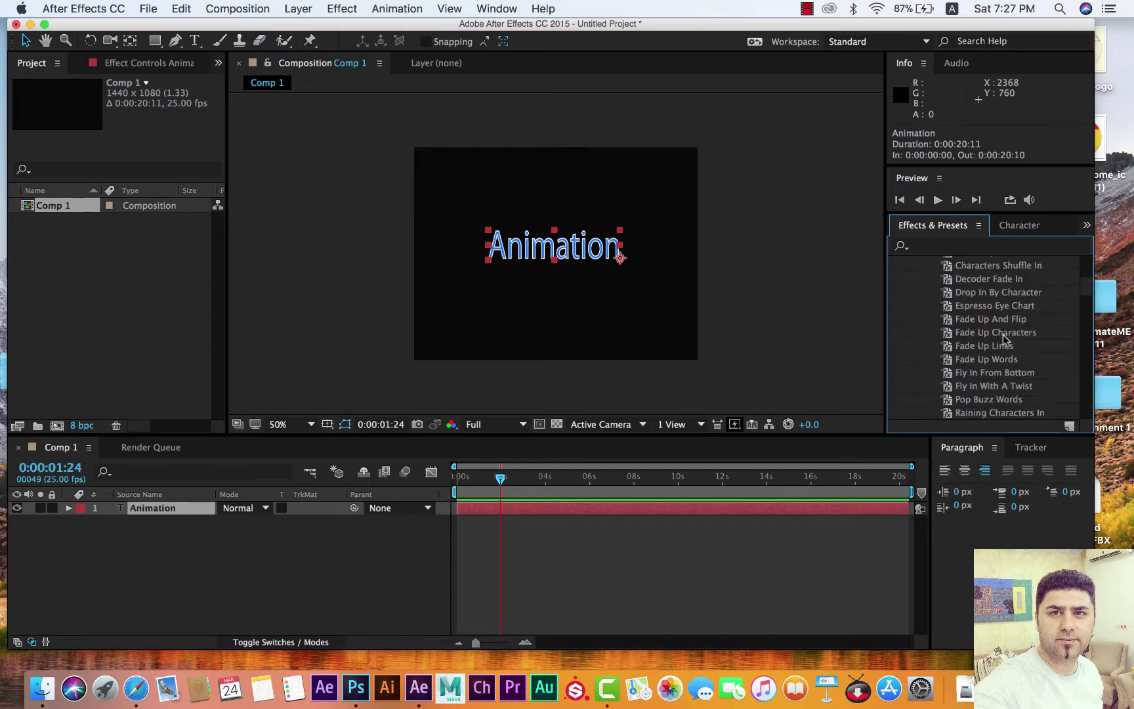
{"action": "scroll", "coordinate": [1004, 340], "scroll_direction": "down", "scroll_amount": 7}
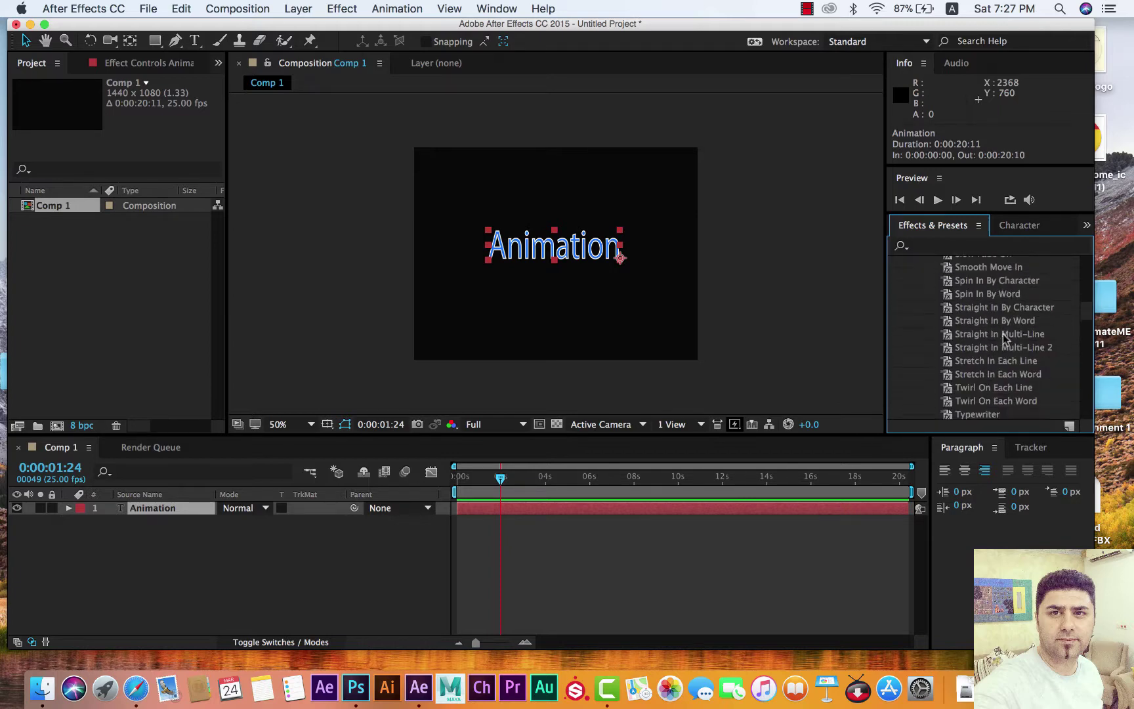
{"action": "scroll", "coordinate": [1004, 353], "scroll_direction": "down", "scroll_amount": 3}
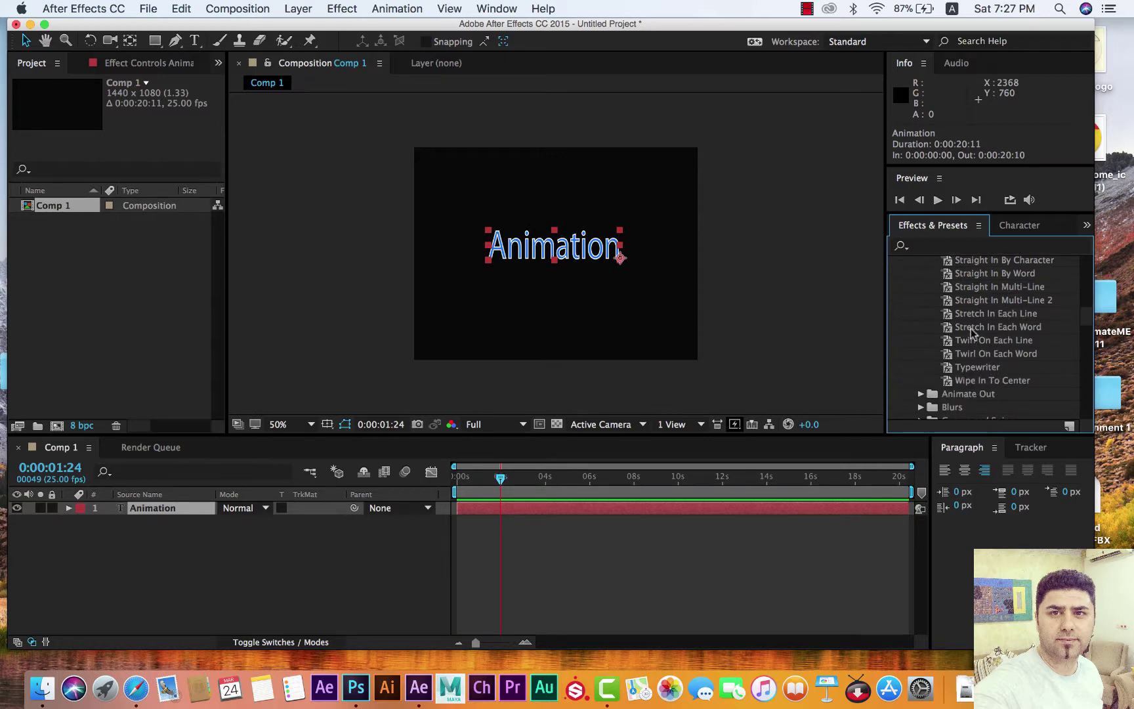
{"action": "left_click_drag", "start_coordinate": [972, 332], "coordinate": [955, 333]}
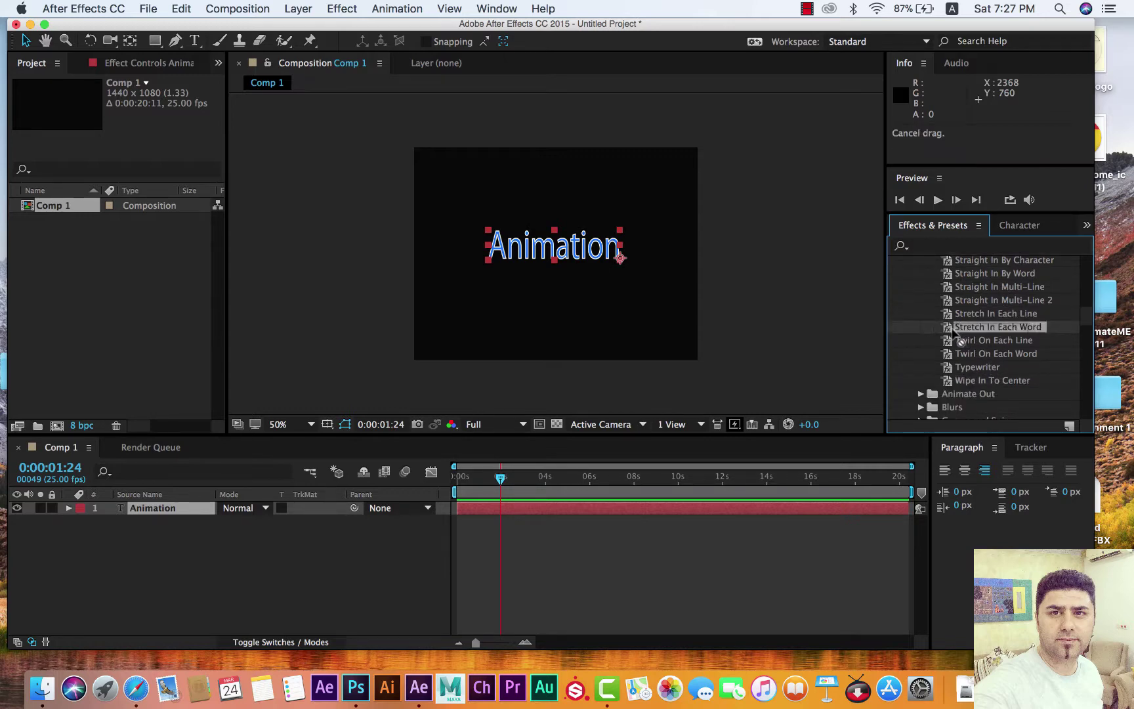
{"action": "left_click_drag", "start_coordinate": [955, 333], "coordinate": [528, 508]}
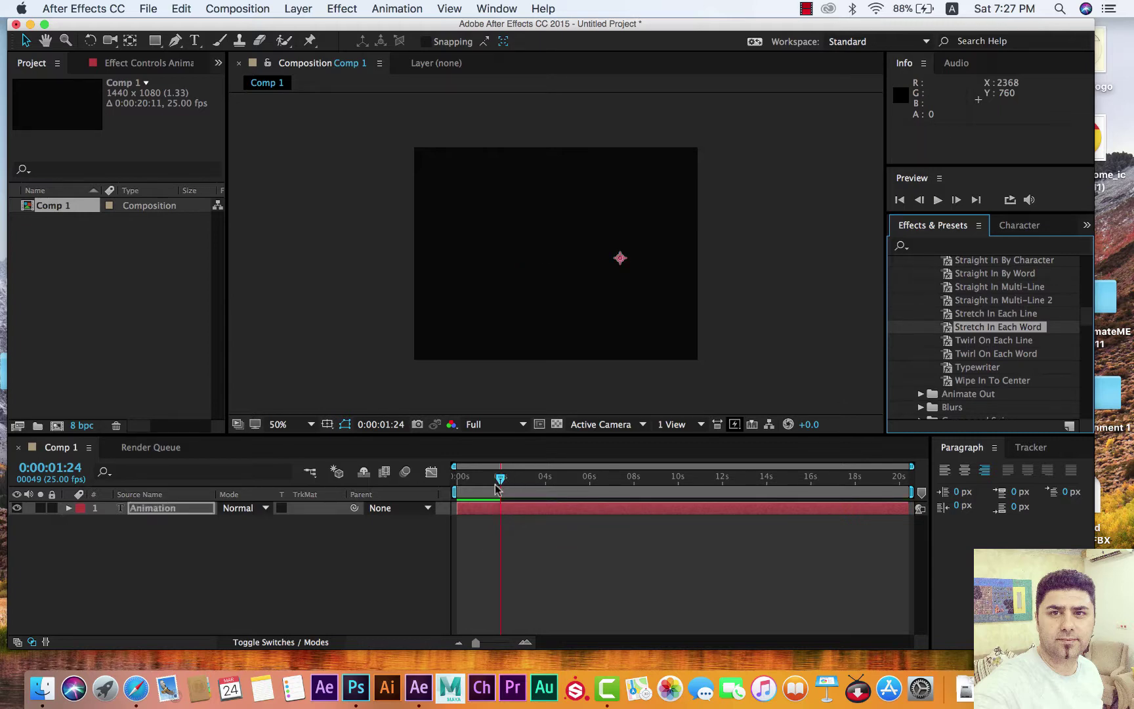
Preview the text animation from the start of the composition.
{"action": "left_click_drag", "start_coordinate": [501, 481], "coordinate": [457, 479]}
{"action": "key", "text": "space"}
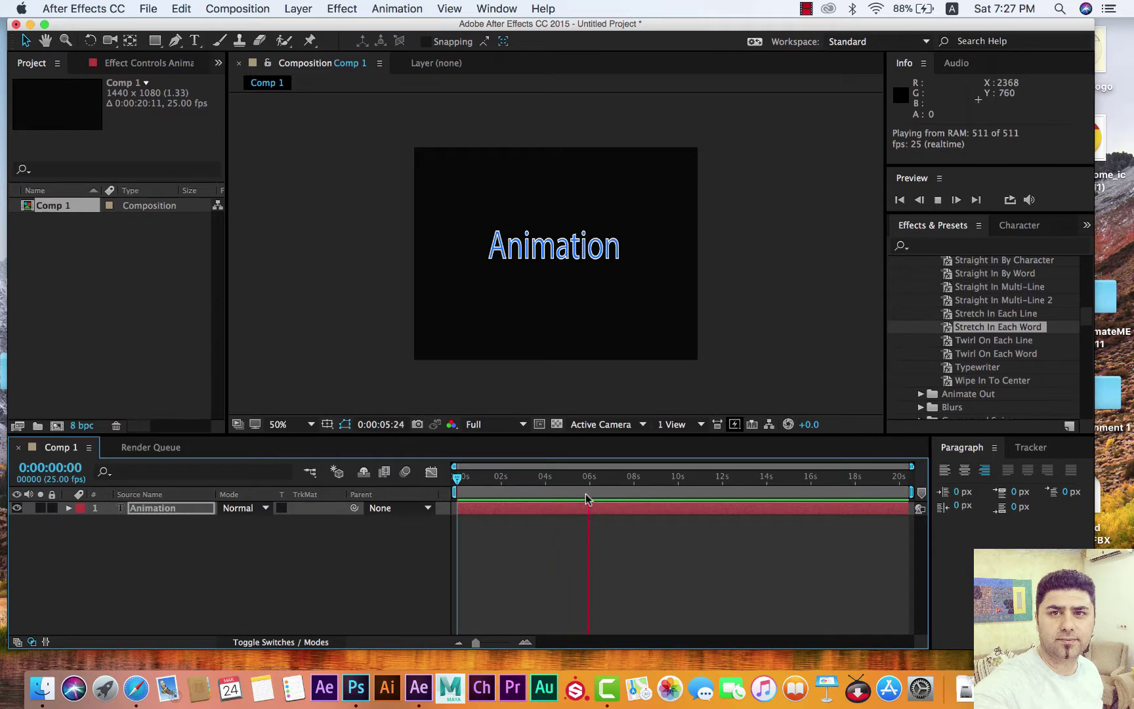
Apply the Animate Out text preset Stretch Out Each Line to the Animation layer with the current time at 0:00:07:24.
{"action": "left_click", "coordinate": [634, 478]}
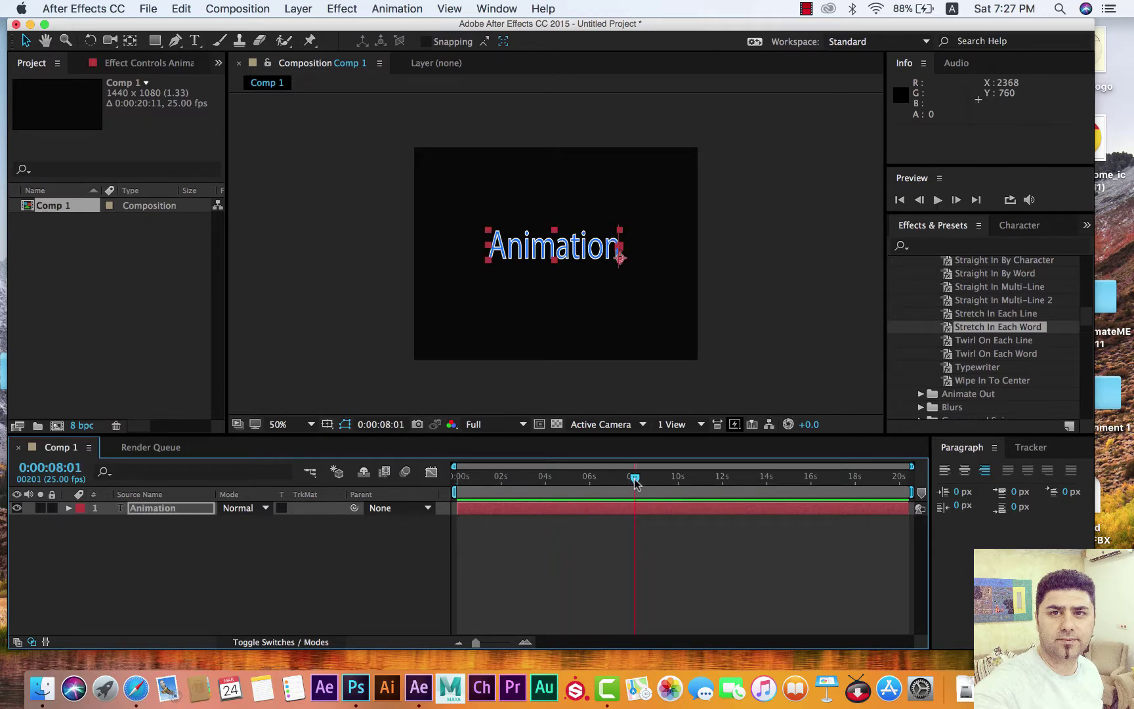
{"action": "mouse_move", "coordinate": [635, 484]}
{"action": "left_mouse_down"}
{"action": "mouse_move", "coordinate": [483, 478]}
{"action": "mouse_move", "coordinate": [633, 484]}
{"action": "left_mouse_up"}
{"action": "left_click_drag", "start_coordinate": [1087, 317], "coordinate": [1090, 266]}
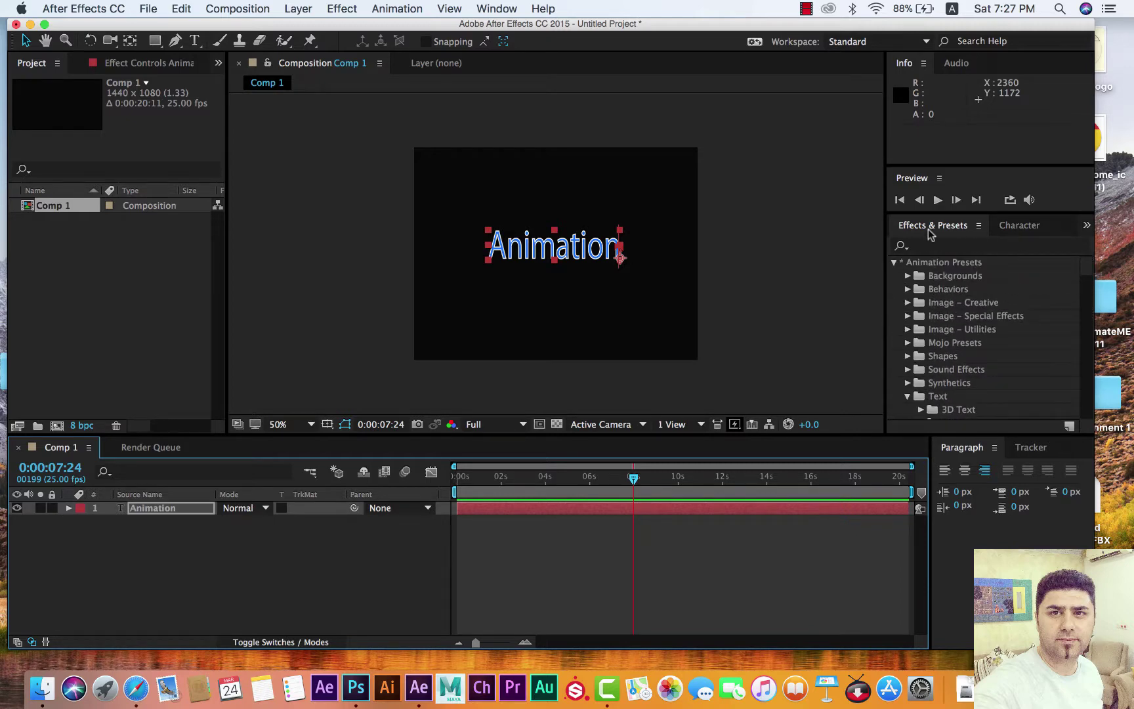
{"action": "left_click", "coordinate": [896, 264]}
{"action": "left_click", "coordinate": [895, 262]}
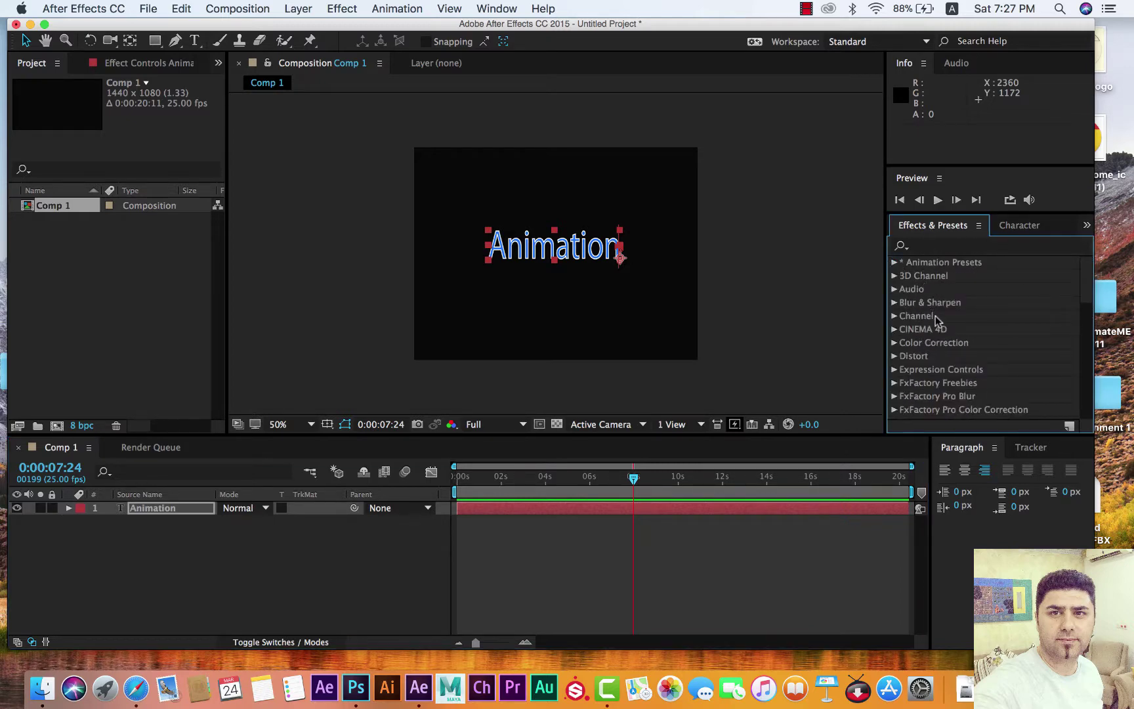
{"action": "left_click", "coordinate": [894, 262]}
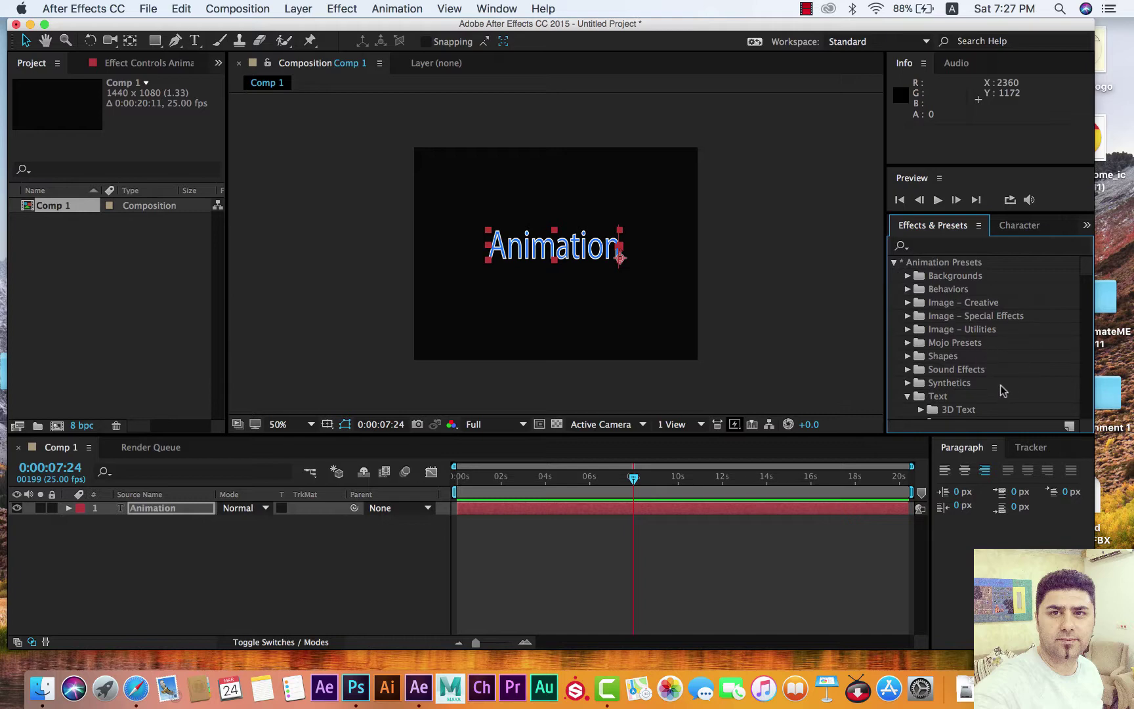
{"action": "scroll", "coordinate": [1000, 381], "scroll_direction": "down", "scroll_amount": 3}
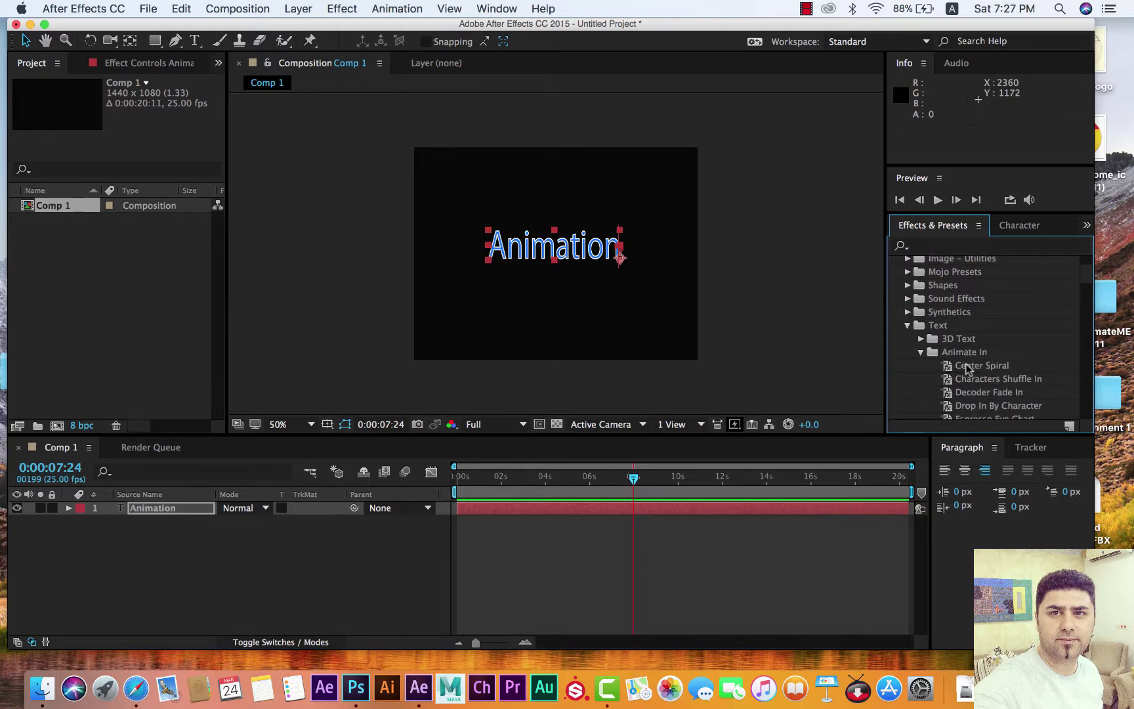
{"action": "scroll", "coordinate": [925, 346], "scroll_direction": "down", "scroll_amount": 3}
{"action": "left_click", "coordinate": [921, 329]}
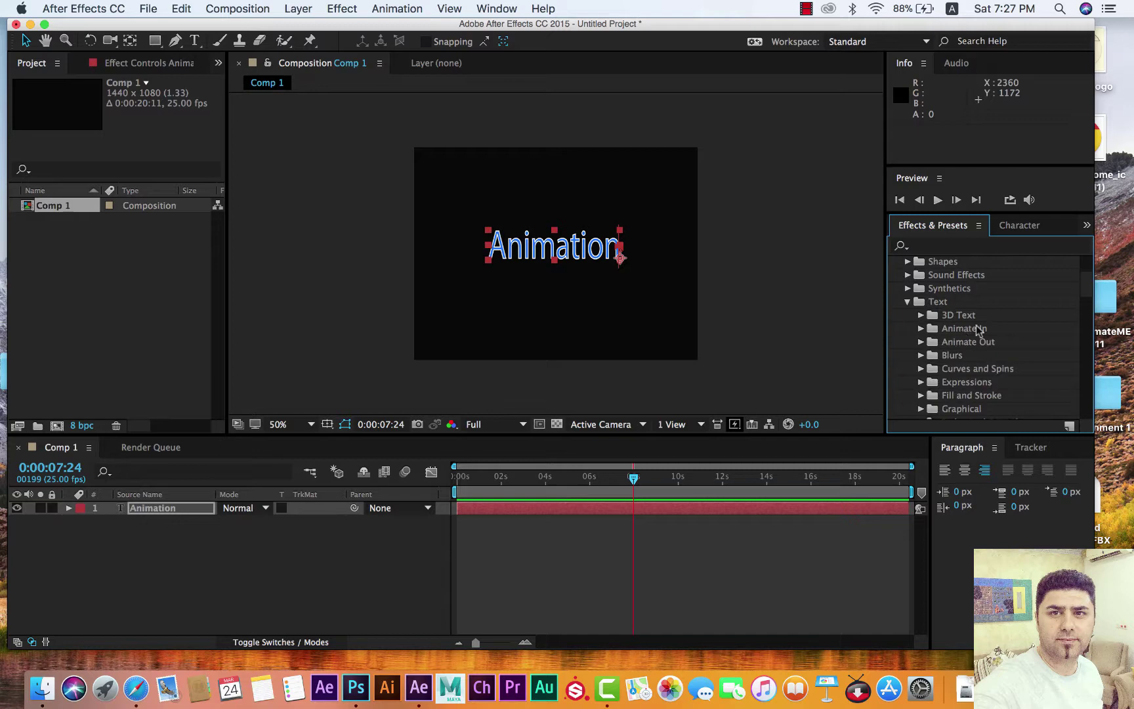
{"action": "left_click", "coordinate": [921, 342]}
{"action": "scroll", "coordinate": [926, 347], "scroll_direction": "down", "scroll_amount": 5}
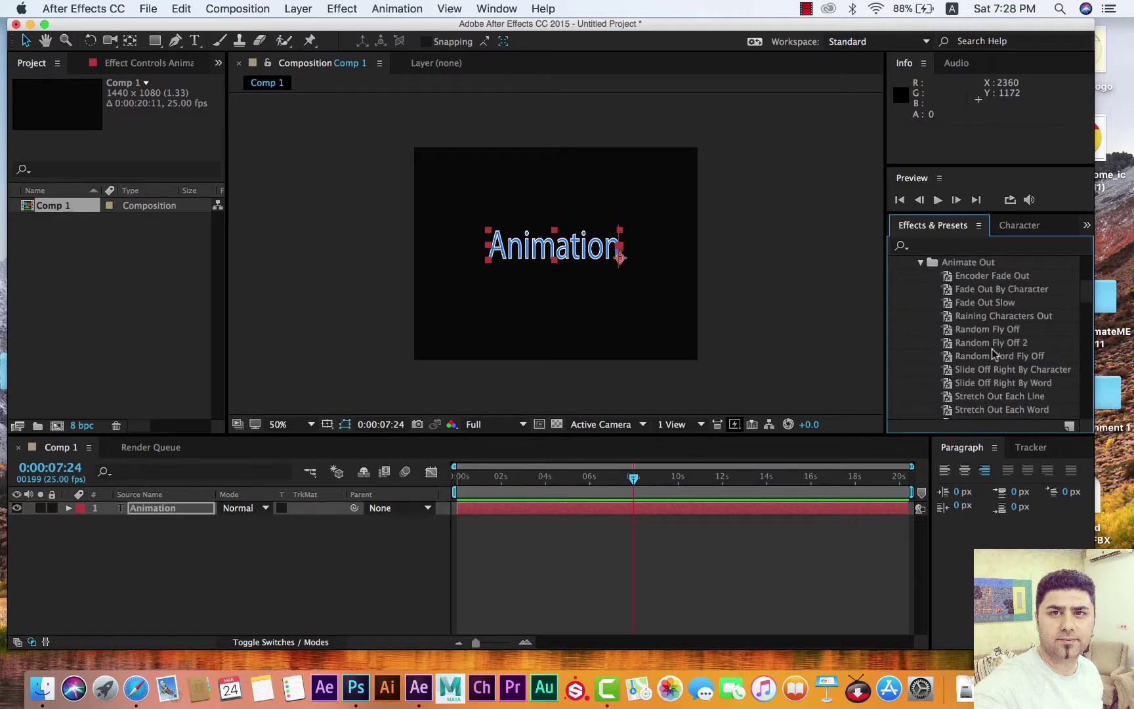
{"action": "scroll", "coordinate": [992, 348], "scroll_direction": "down", "scroll_amount": 8}
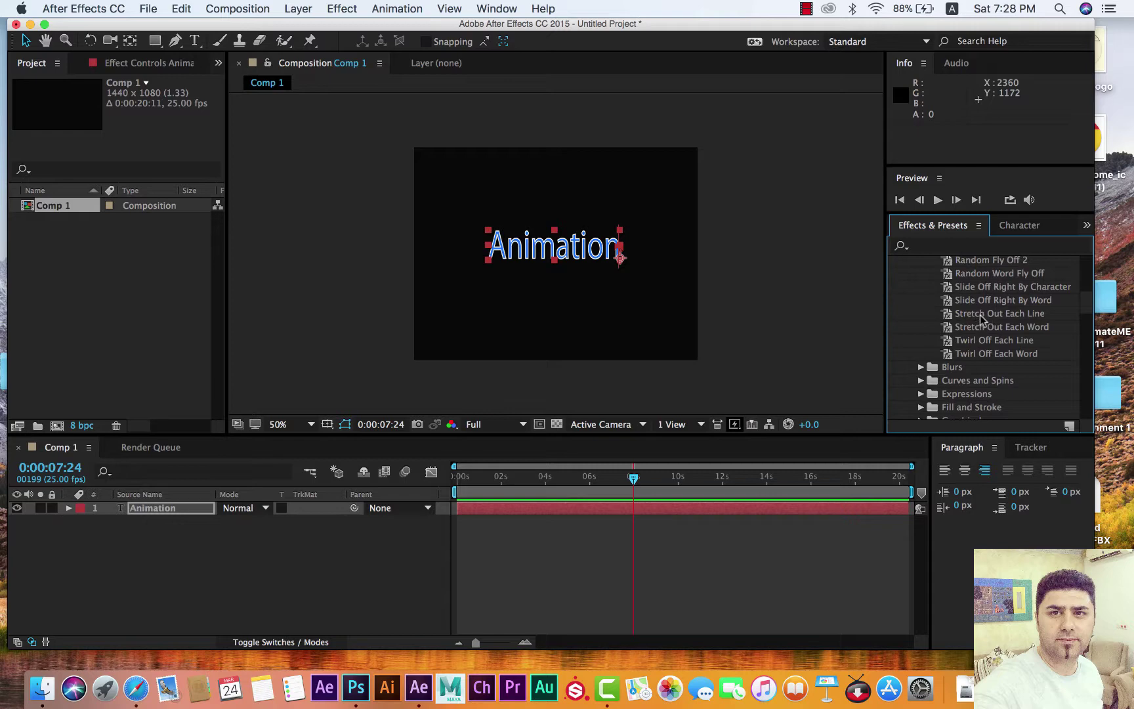
{"action": "left_click_drag", "start_coordinate": [983, 317], "coordinate": [636, 510]}
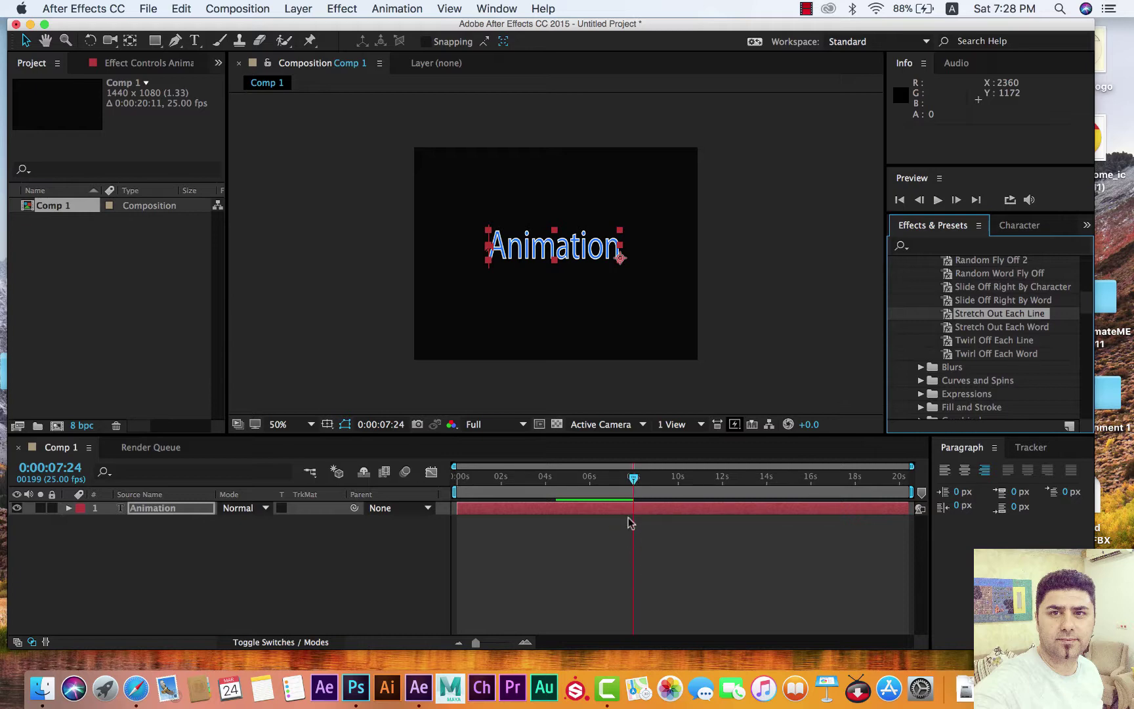
Preview the animate-out effect, replay the composition from the start, and stop with the current time at 0:00:04:10.
{"action": "key", "text": "space"}
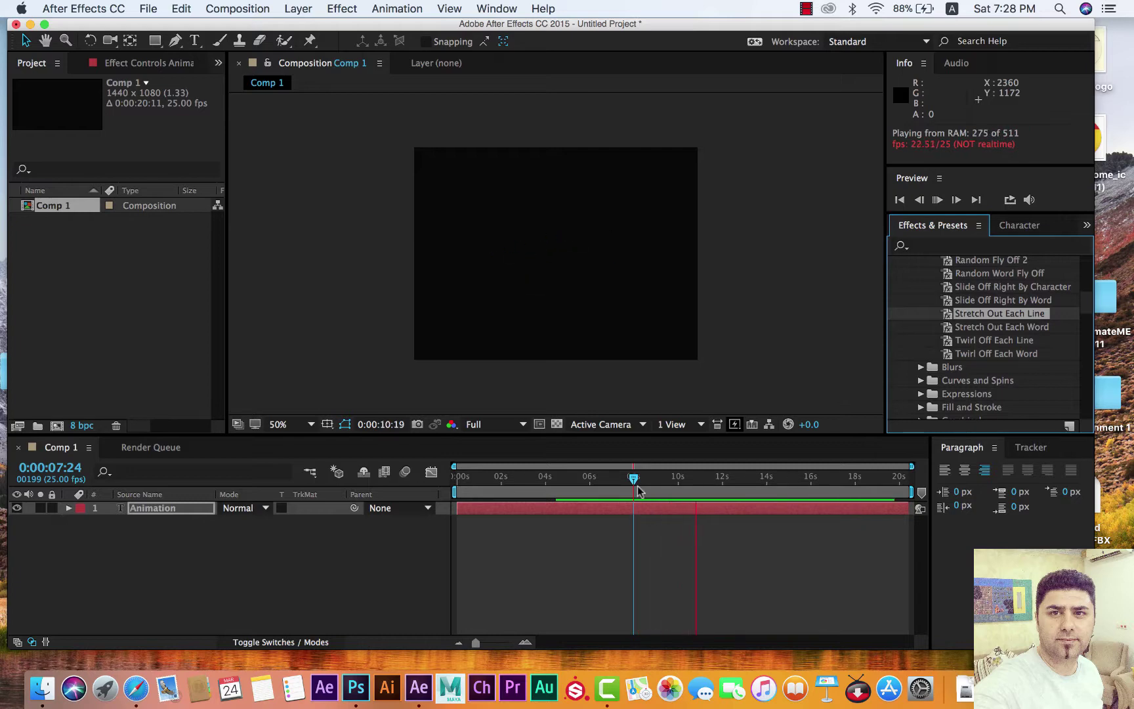
{"action": "left_click", "coordinate": [445, 478]}
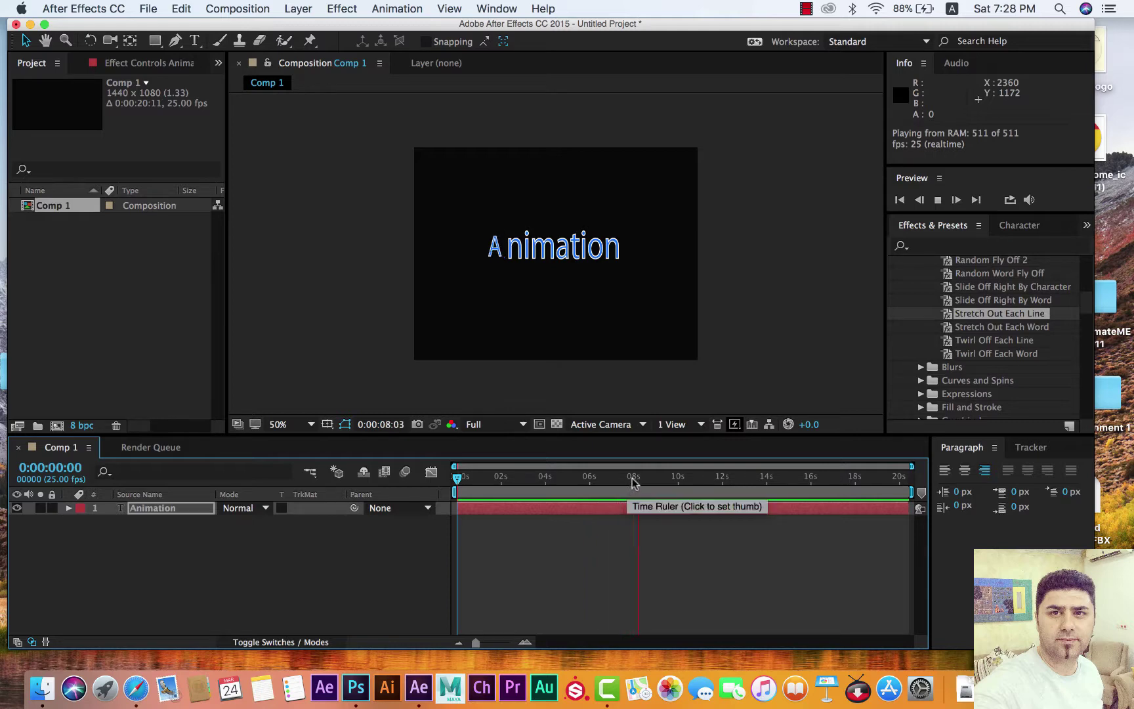
{"action": "left_click_drag", "start_coordinate": [569, 477], "coordinate": [554, 478]}
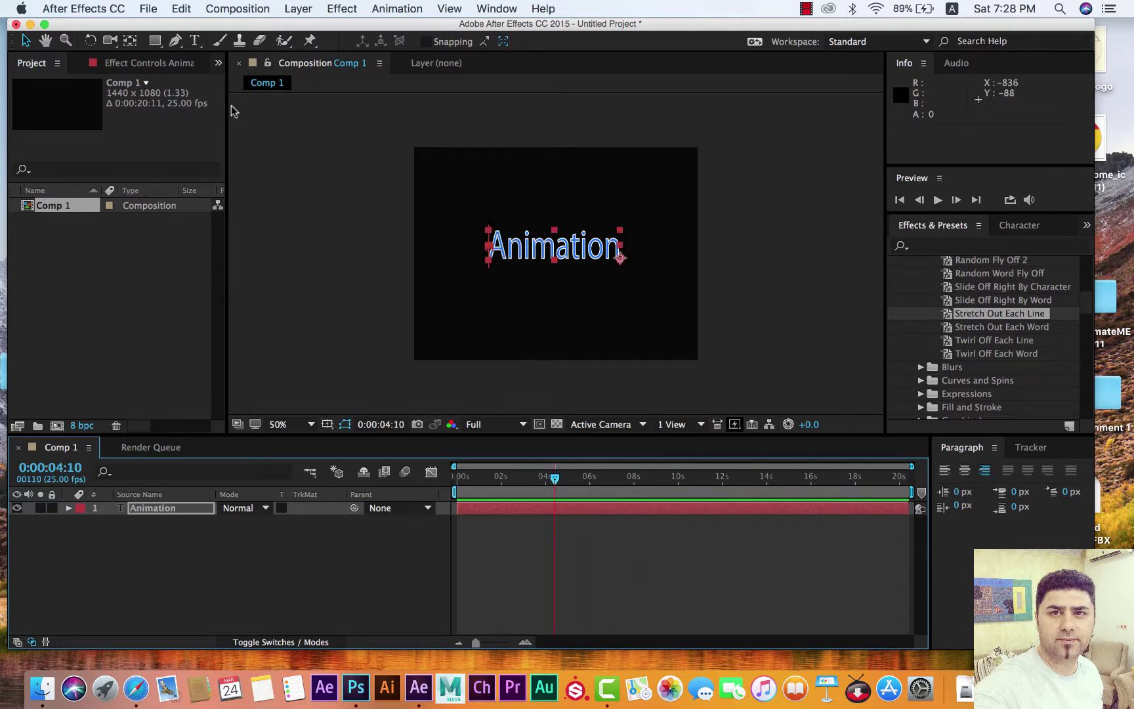
Change the fill color of the word "Animation" to red EA0A0A.
{"action": "left_click", "coordinate": [195, 41]}
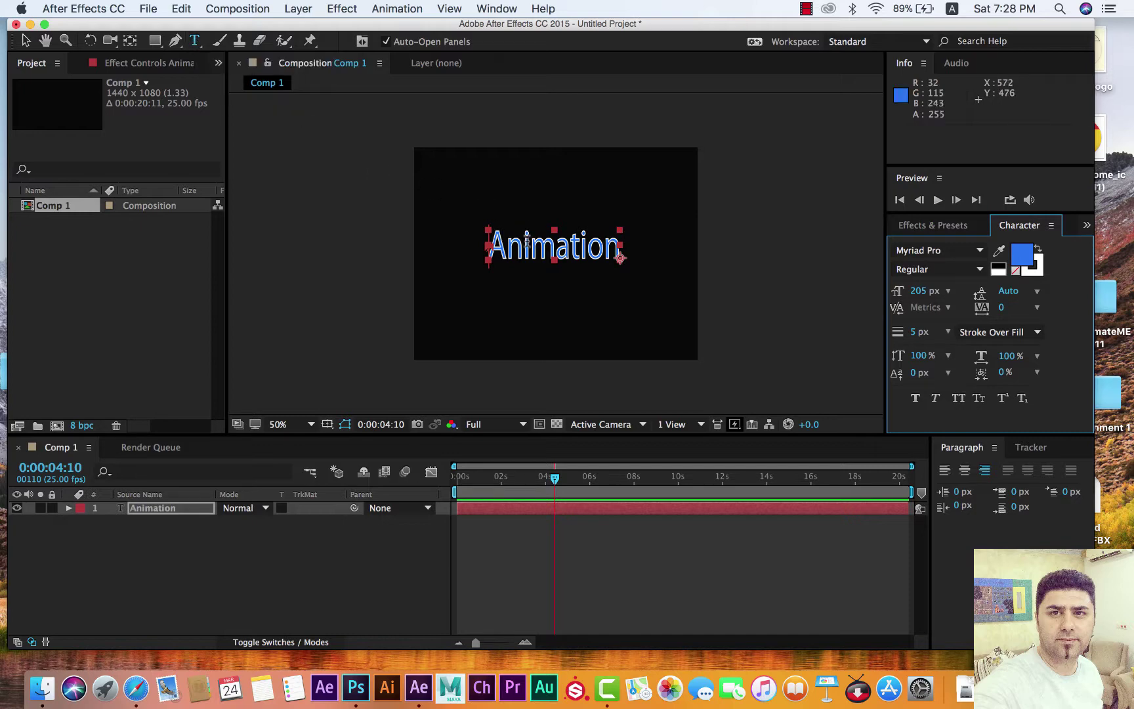
{"action": "double_click", "coordinate": [526, 240]}
{"action": "left_click", "coordinate": [1022, 265]}
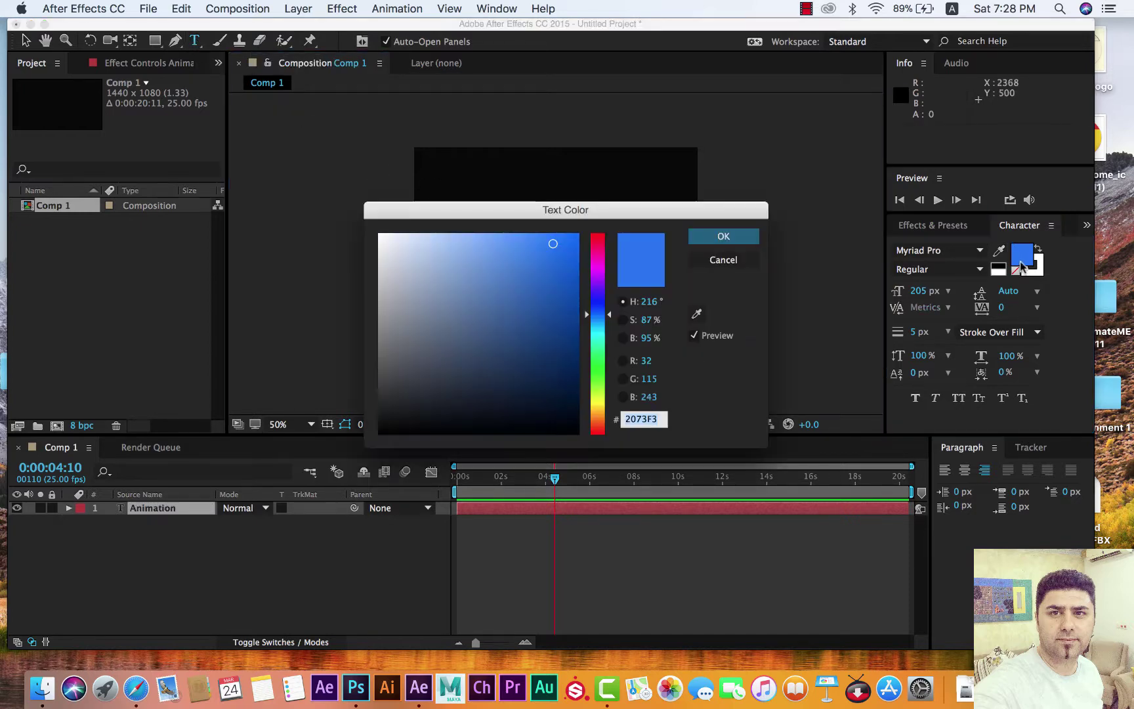
{"action": "left_click", "coordinate": [598, 235]}
{"action": "left_click", "coordinate": [570, 251]}
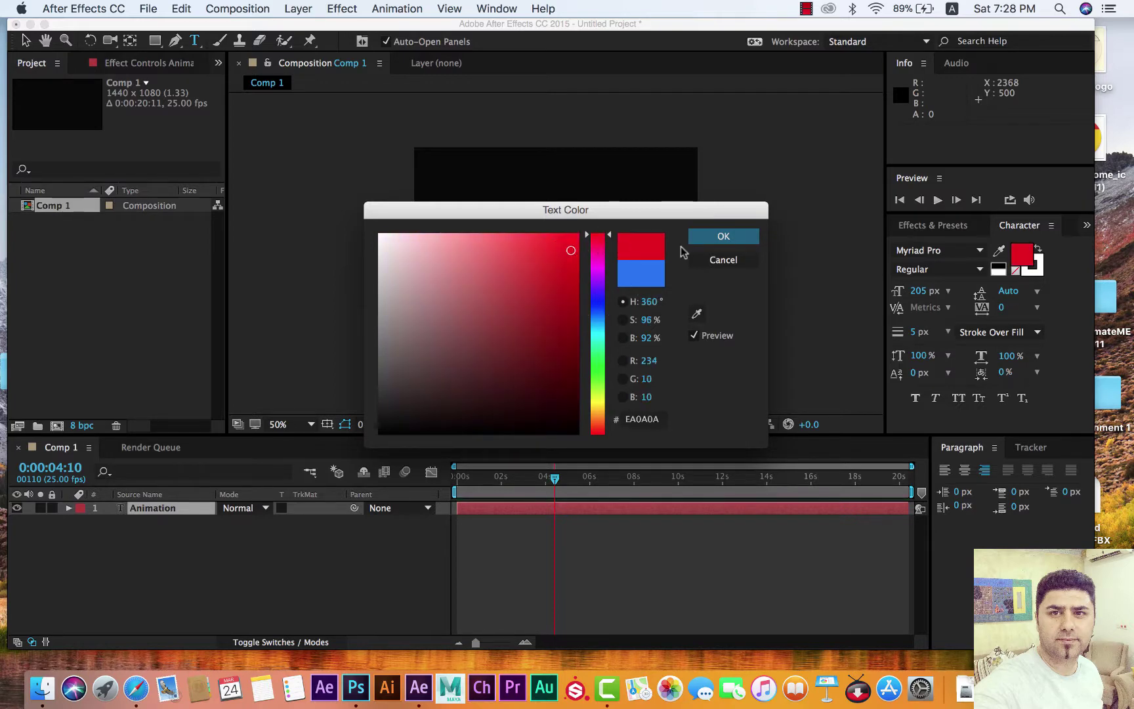
{"action": "left_click", "coordinate": [722, 236]}
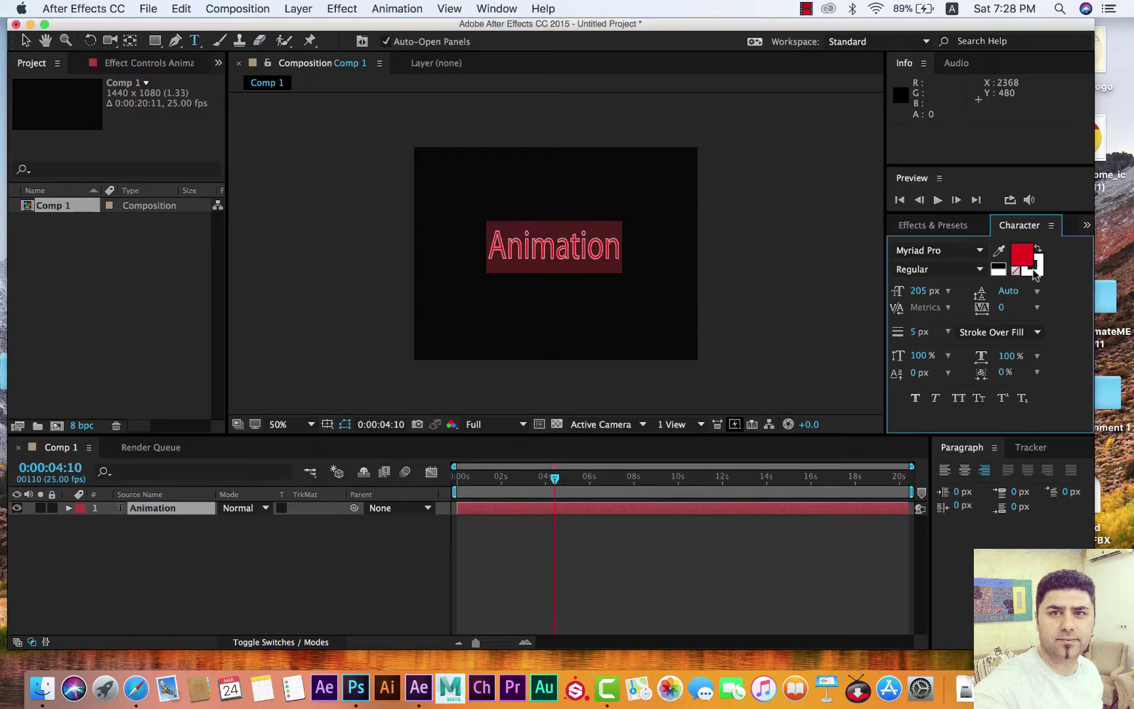
Enlarge the "Animation" text to a font size of 274 px and recenter it in the frame at about position 1232, 580.
{"action": "left_click_drag", "start_coordinate": [919, 291], "coordinate": [979, 303]}
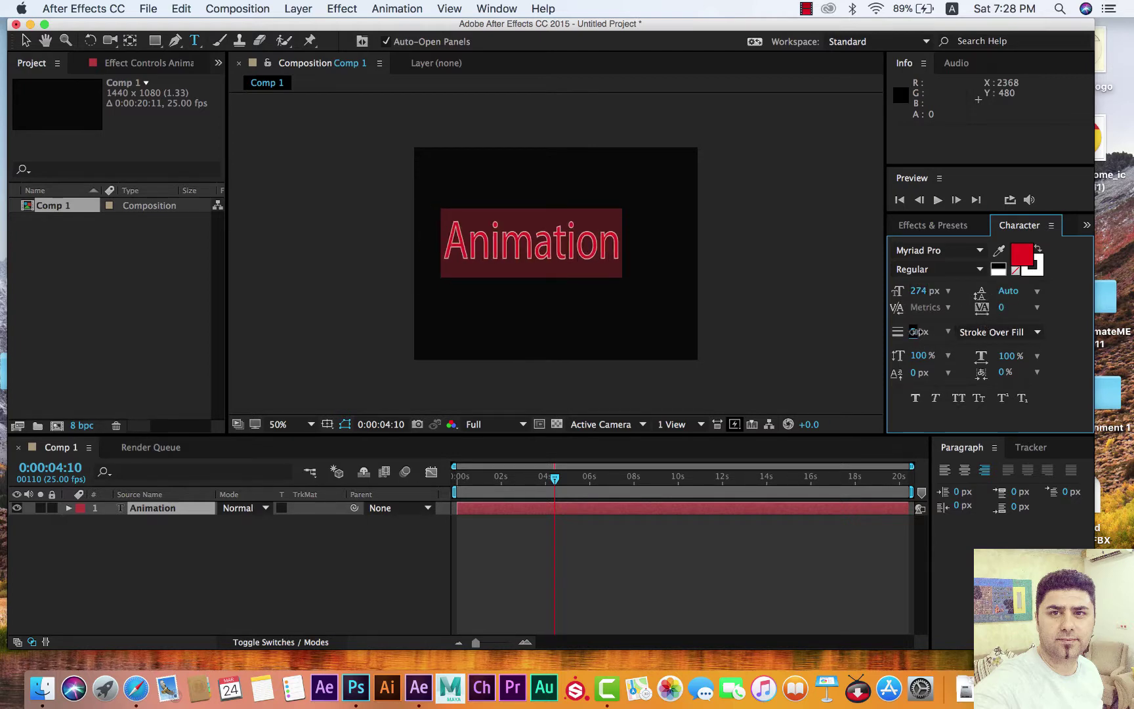
{"action": "left_click_drag", "start_coordinate": [914, 333], "coordinate": [915, 332]}
{"action": "left_click", "coordinate": [476, 246]}
{"action": "left_click", "coordinate": [25, 41]}
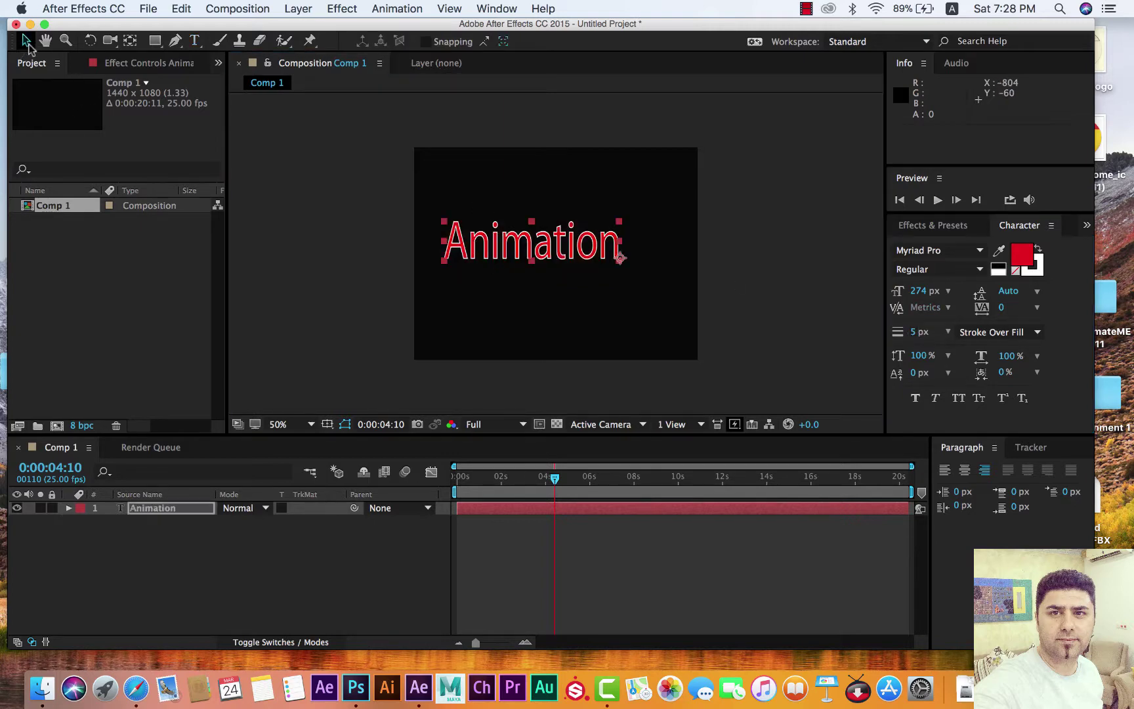
{"action": "left_click_drag", "start_coordinate": [567, 254], "coordinate": [603, 258]}
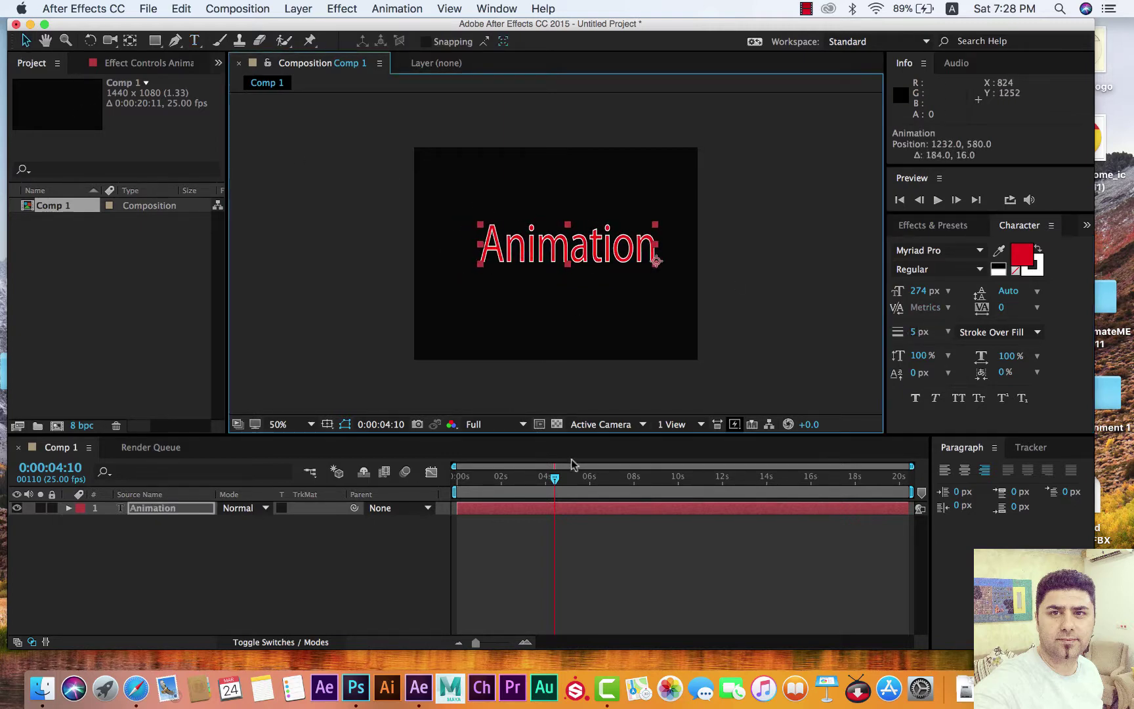
Preview the restyled text animation from the start of the composition, then stop at 0:00:01:20.
{"action": "left_click", "coordinate": [481, 483]}
{"action": "key", "text": "Home"}
{"action": "key", "text": "space"}
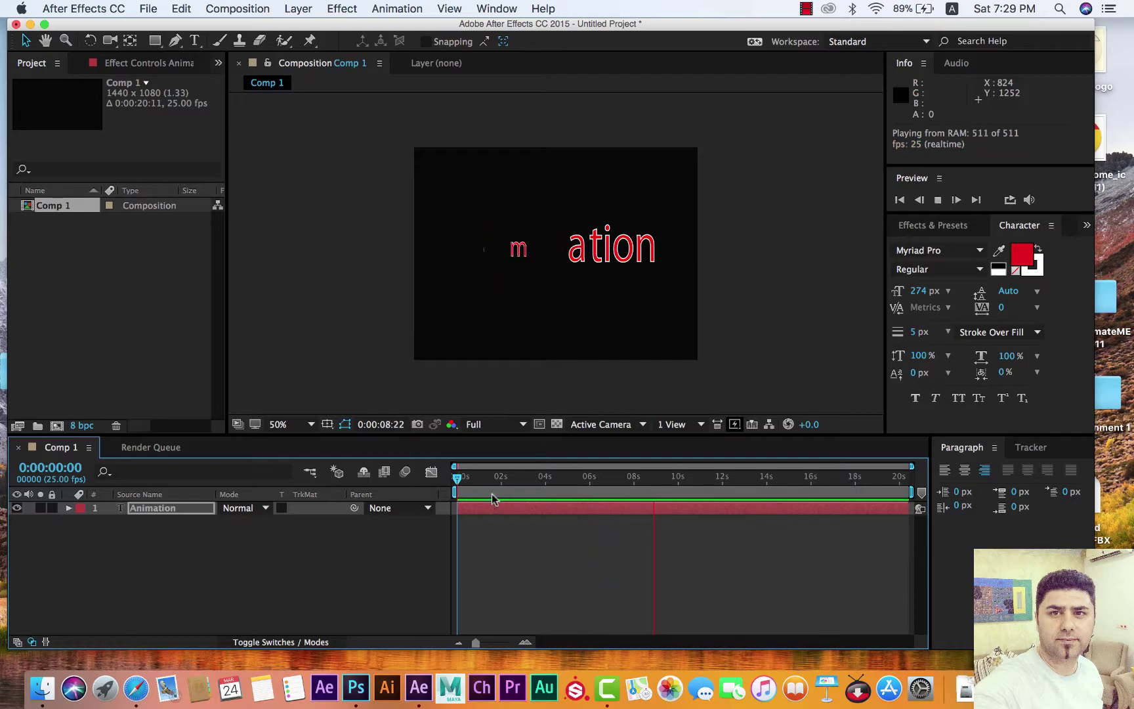
{"action": "left_click", "coordinate": [498, 478]}
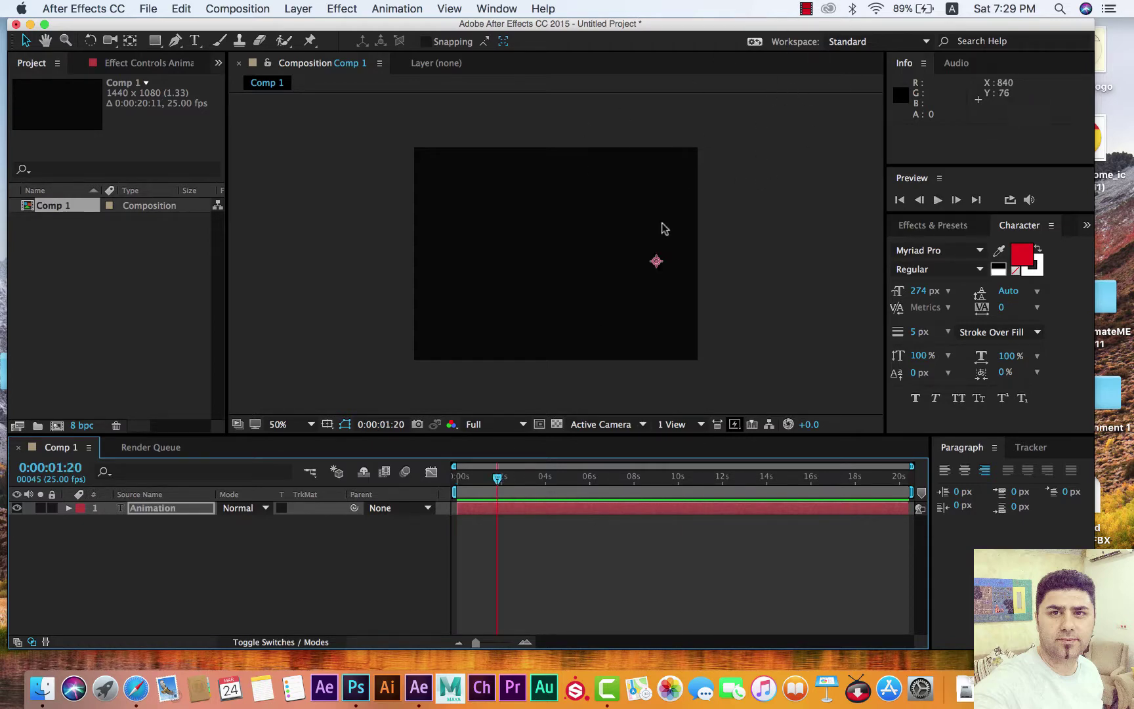
{"action": "left_click", "coordinate": [806, 9]}
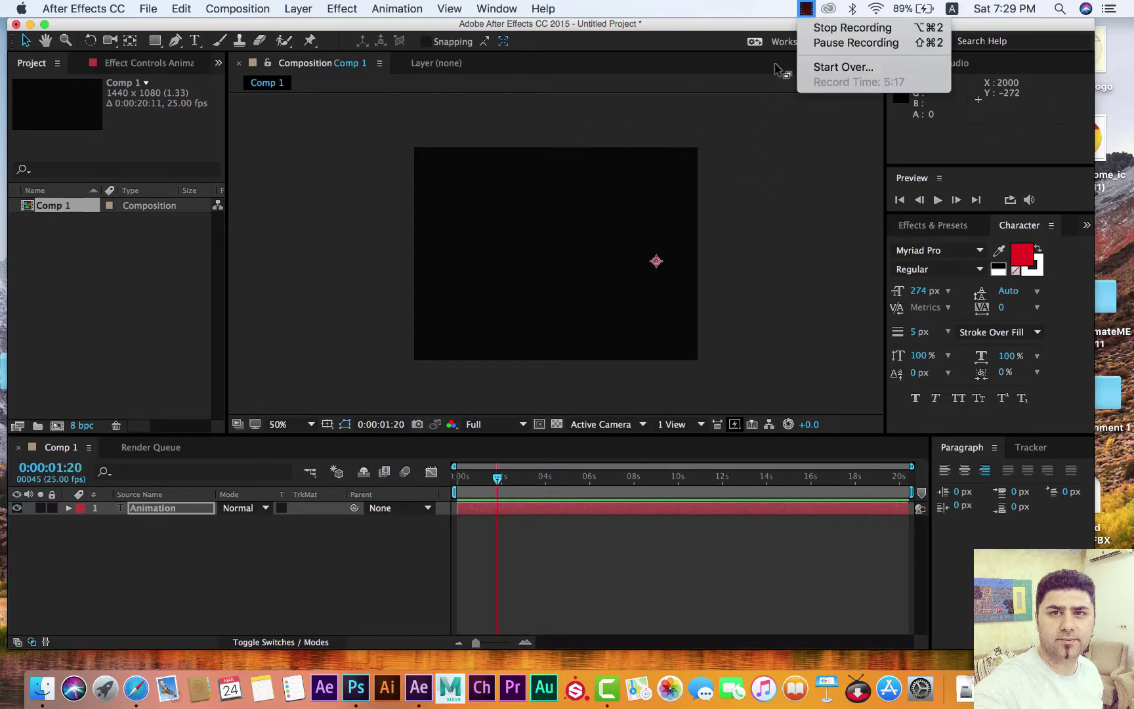